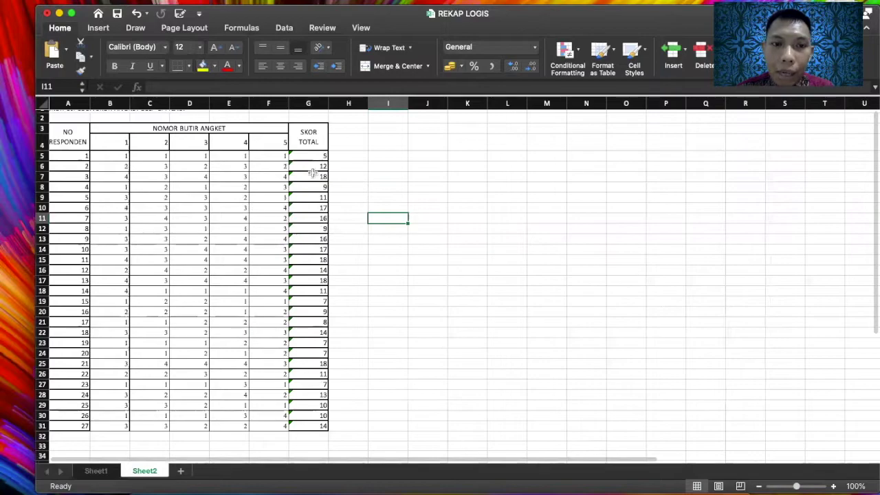
- Review the item scores and total score column of the questionnaire in Sheet2, and switch to the SPSS Statistics Data Editor
scroll(313, 172, "up", 3)
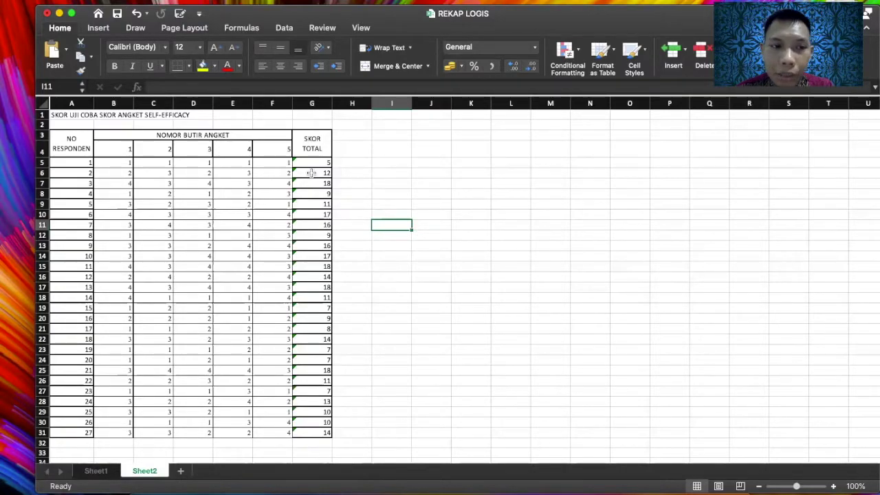
scroll(311, 173, "down", 1)
scroll(311, 173, "right", 1)
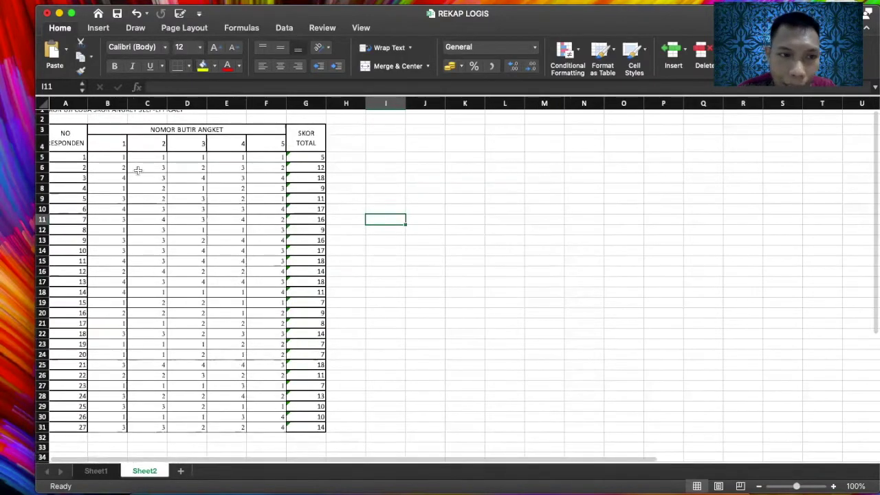
left_click(118, 157)
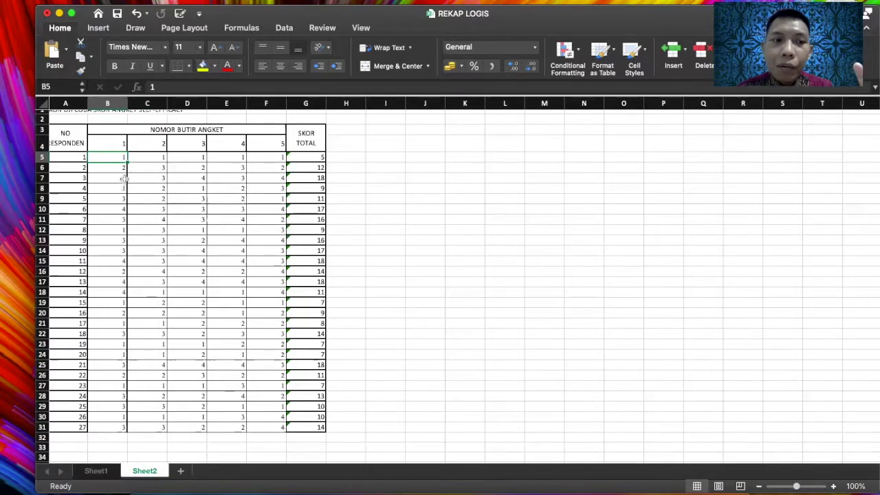
left_click(116, 178)
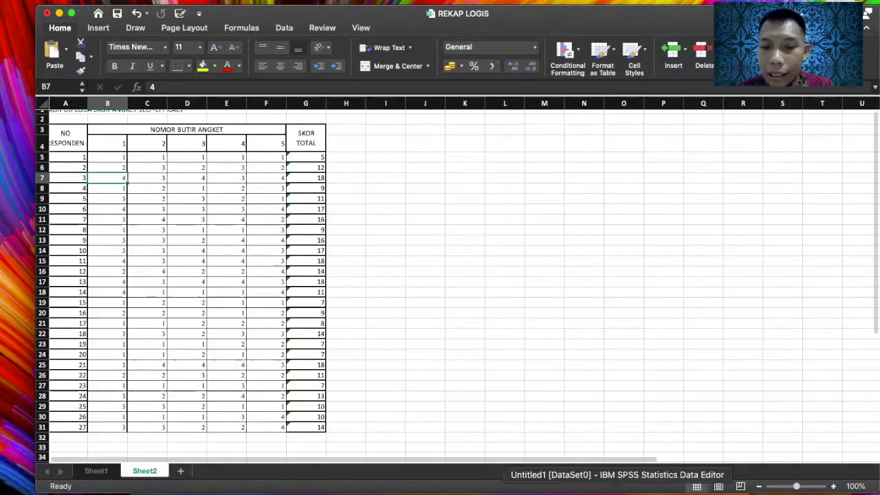
left_click(617, 490)
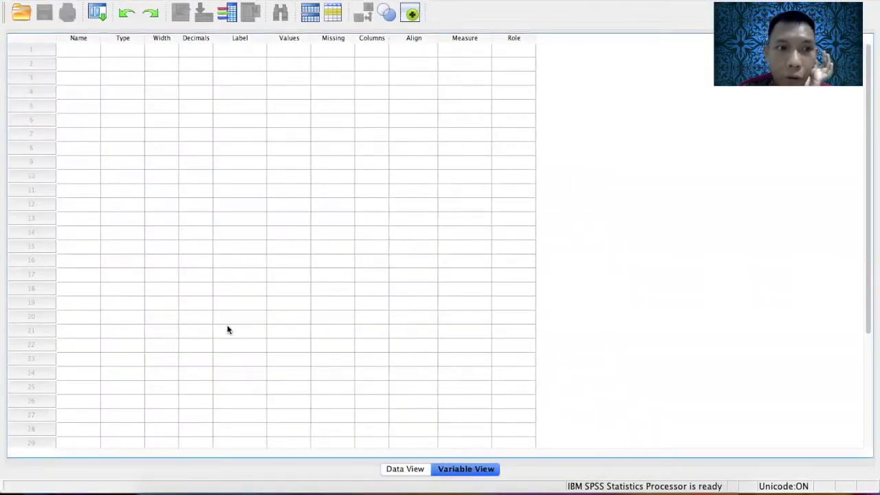
- Try to name the first variable "item 1"
left_click(79, 50)
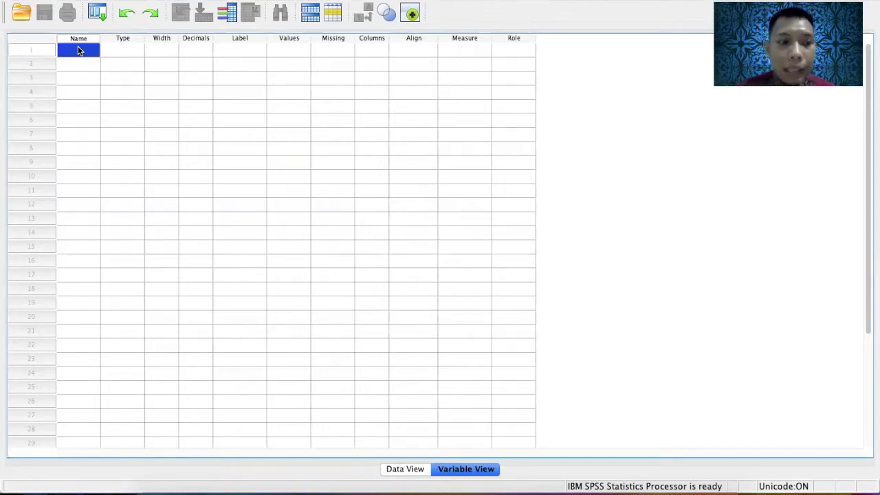
double_click(79, 50)
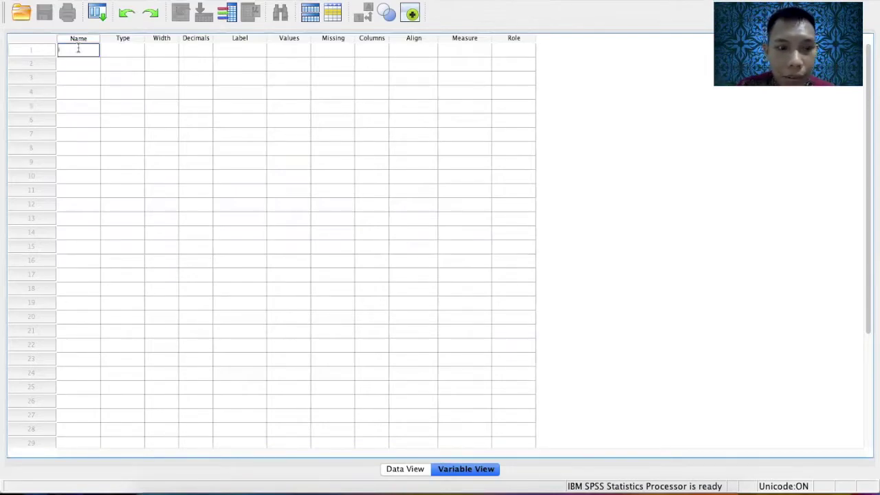
type("item 1")
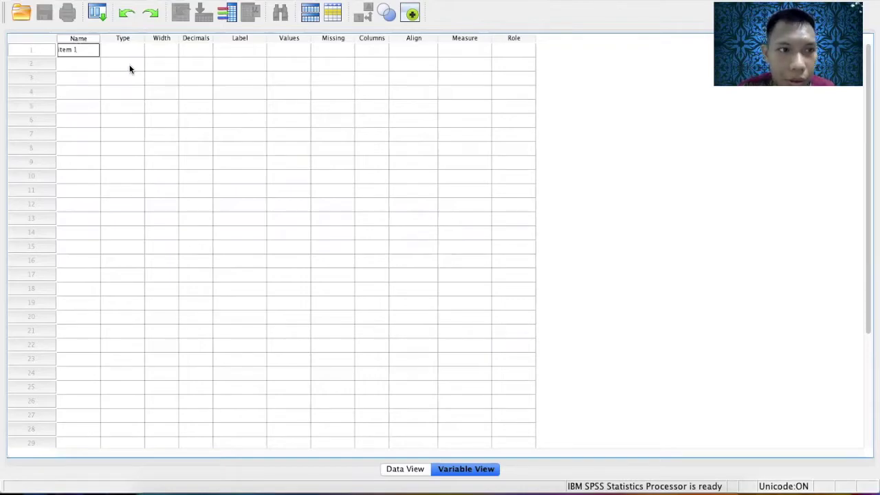
left_click(94, 64)
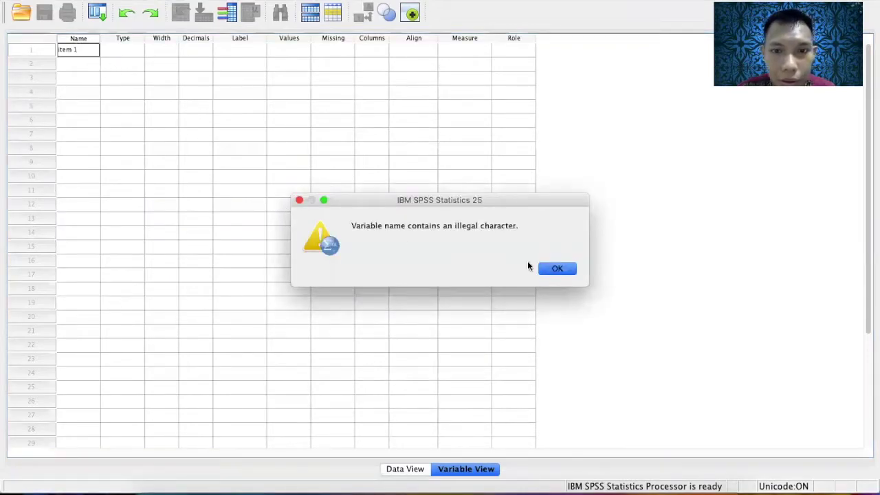
left_click(554, 271)
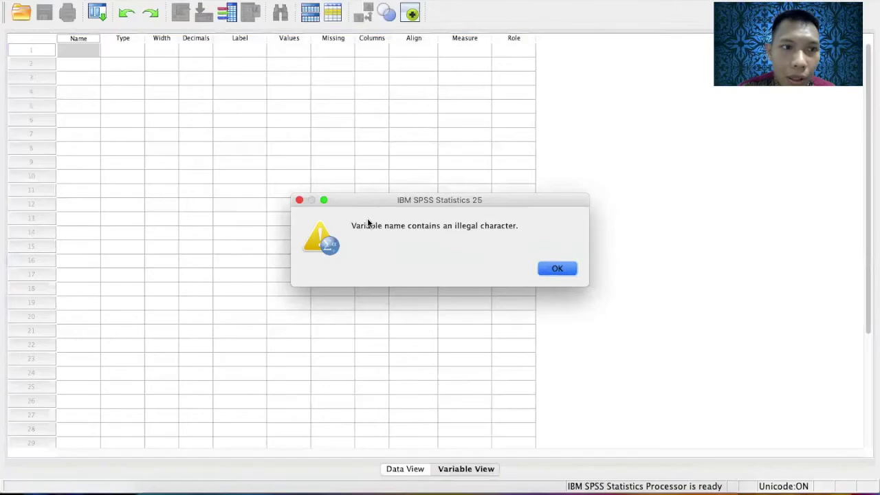
left_click(567, 268)
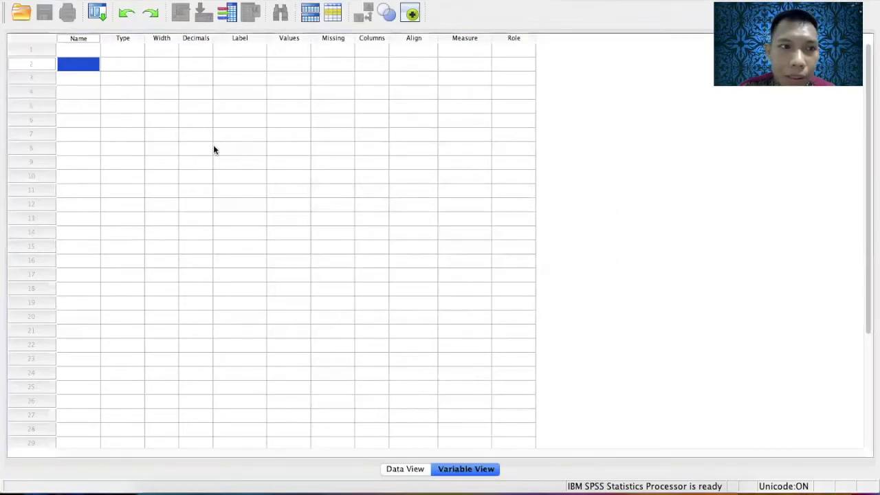
- Define the first two variables with the names item1 and item2
left_click(80, 52)
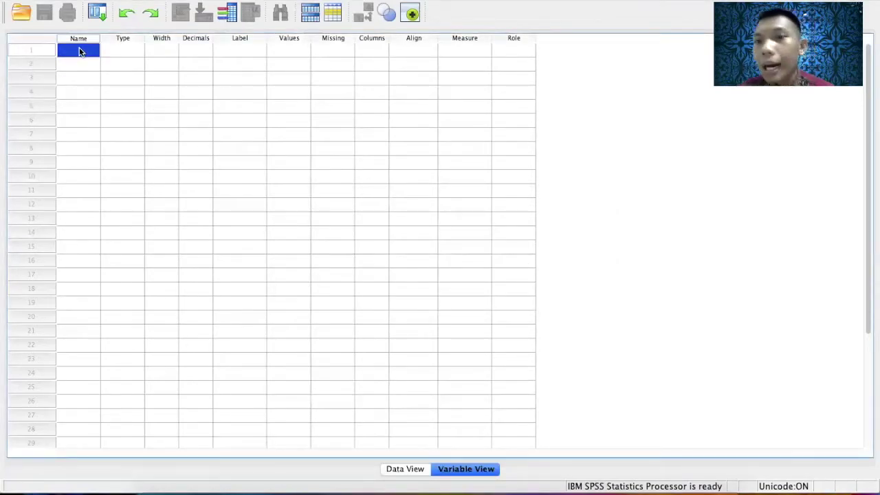
left_click(80, 51)
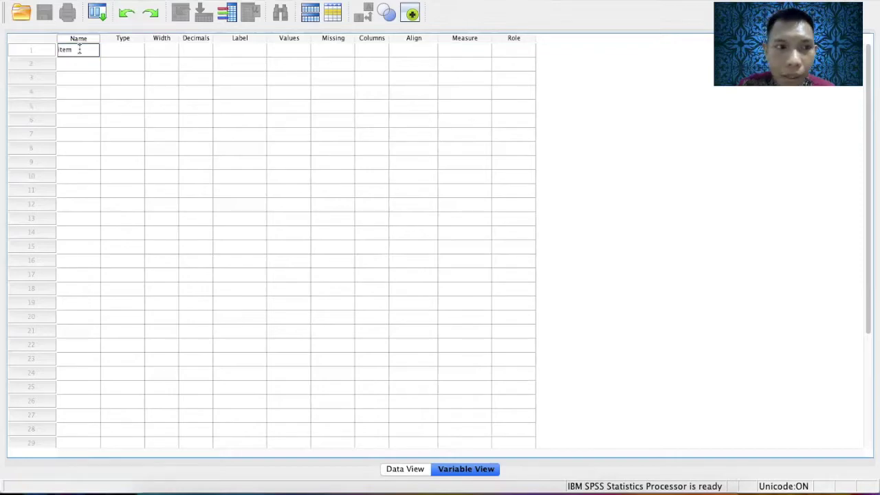
left_click(79, 63)
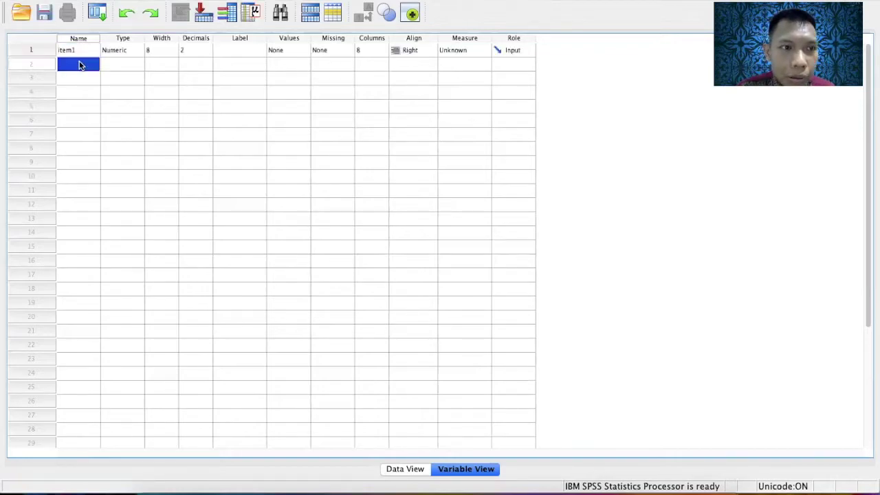
left_click(79, 63)
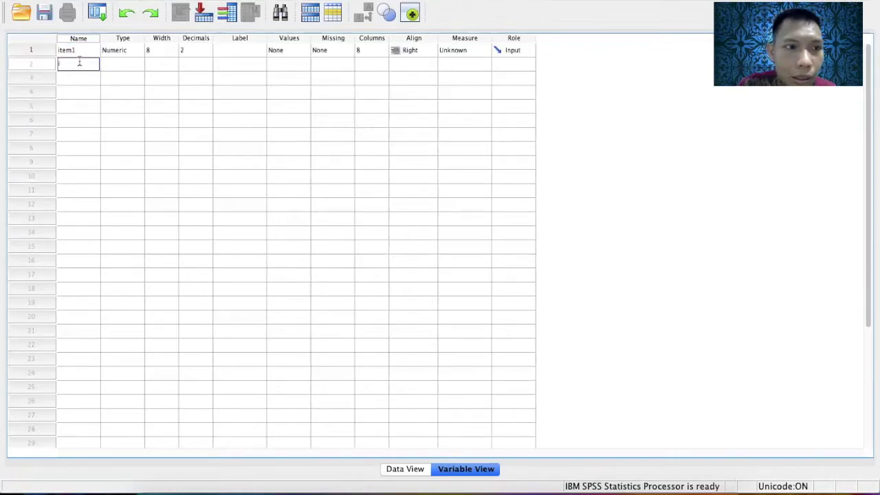
type("item2")
- Define the third, fourth and fifth variables with the names item3, item4 and item5
left_click(73, 80)
type("it")
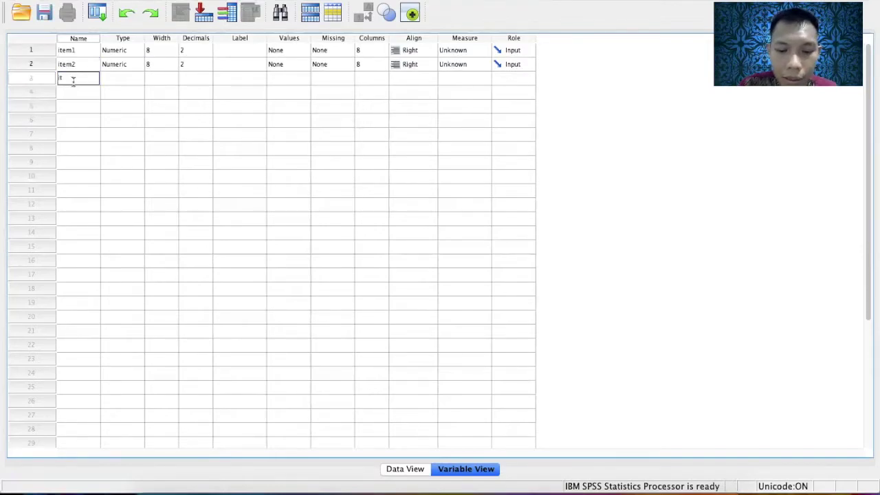
type("em3")
left_click(75, 91)
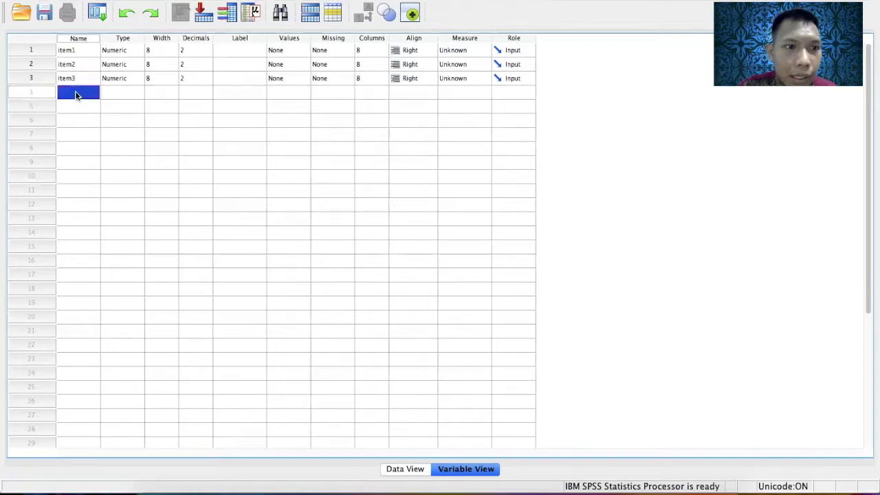
type("item4")
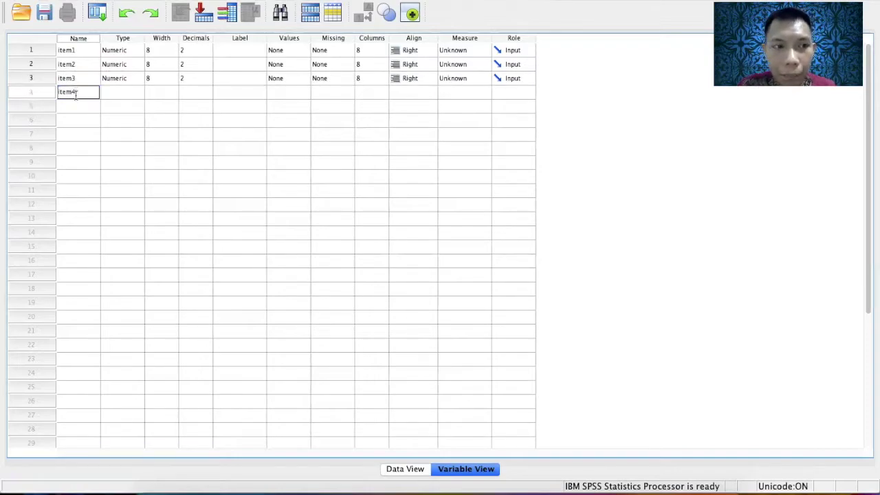
left_click(76, 105)
type("item")
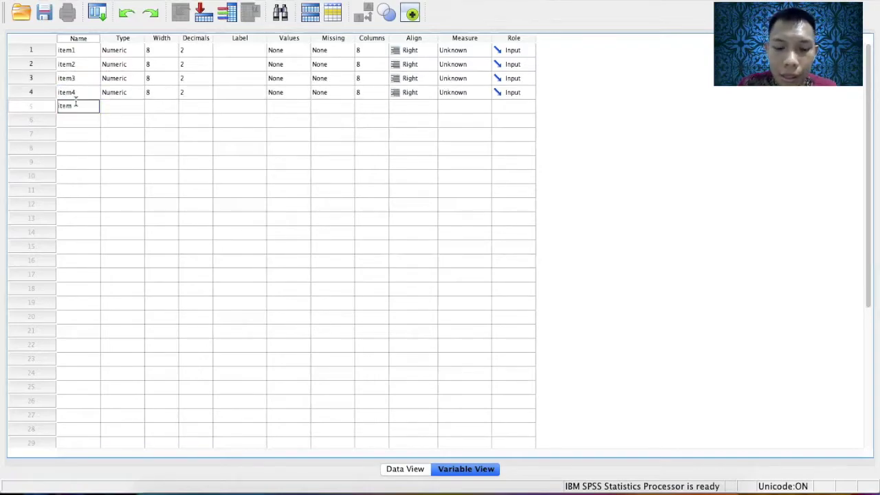
type("5")
- Define the sixth variable with the name SkorTotal
left_click(76, 120)
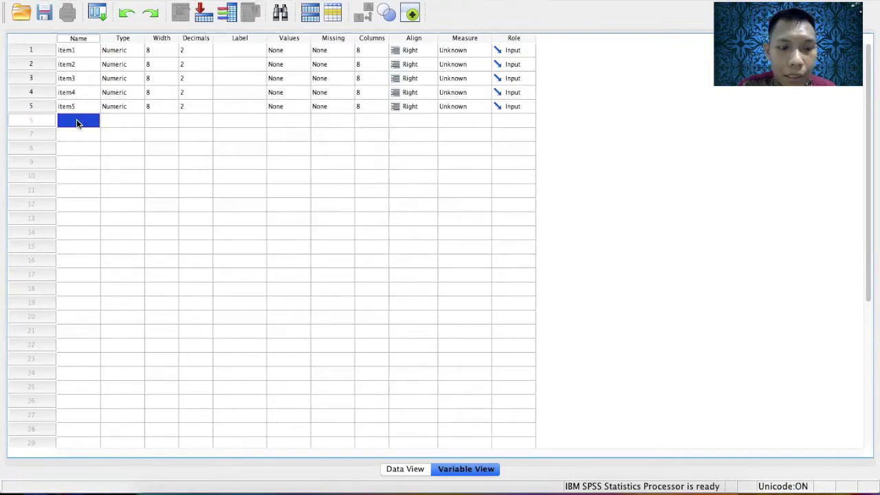
type("SkorT")
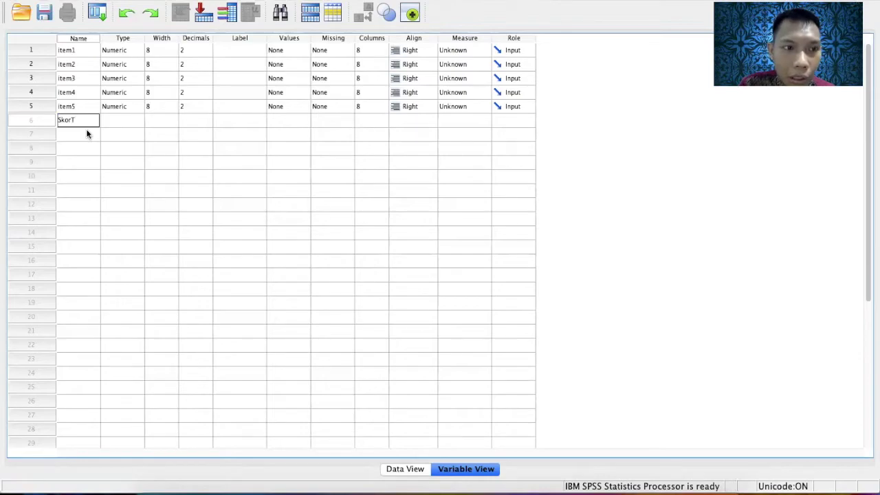
type("otal")
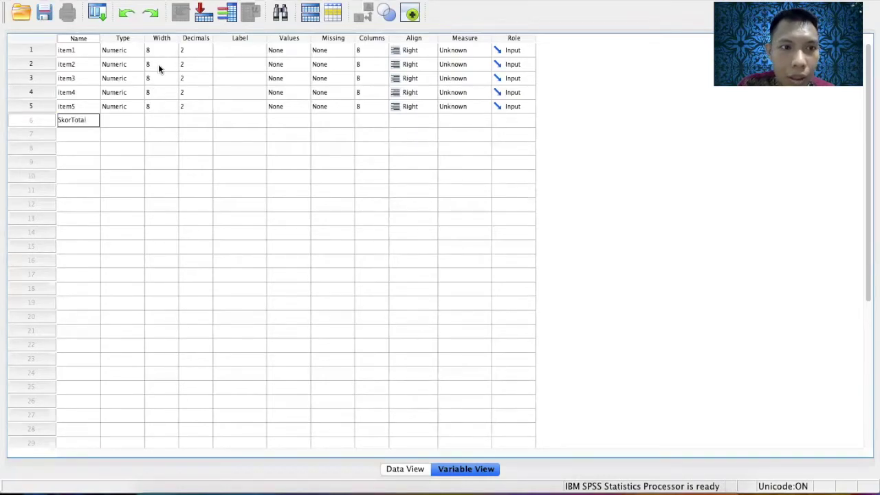
- Set the decimals of all six variables, item1 to item5 and SkorTotal, to 0
left_click(185, 49)
left_click(208, 55)
left_click(208, 54)
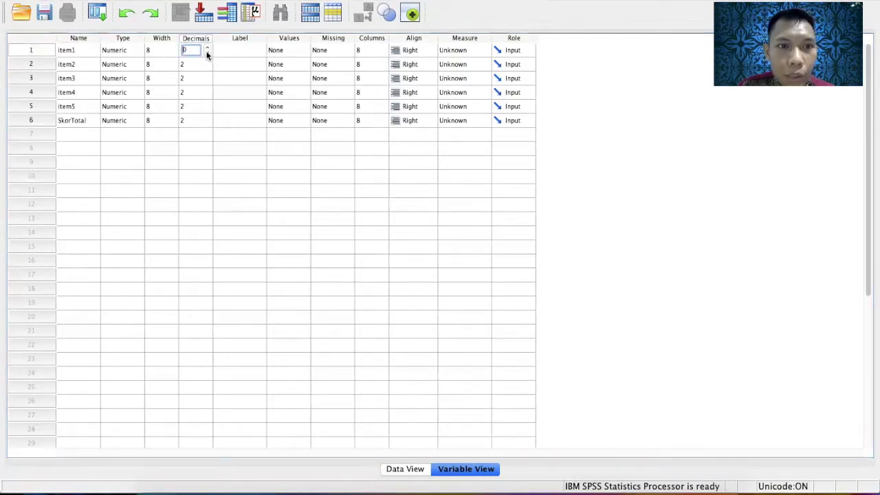
left_click(210, 65)
left_click(208, 67)
left_click(207, 66)
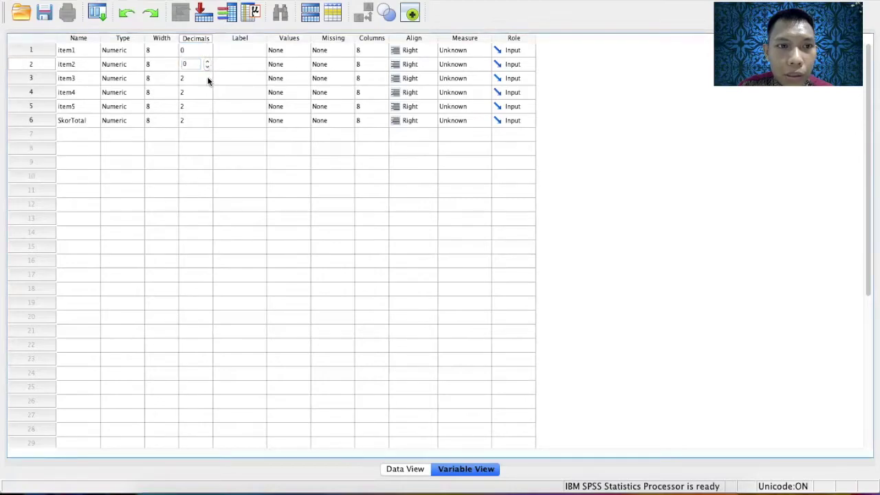
left_click(207, 76)
left_click(207, 81)
left_click(207, 81)
left_click(207, 89)
left_click(207, 90)
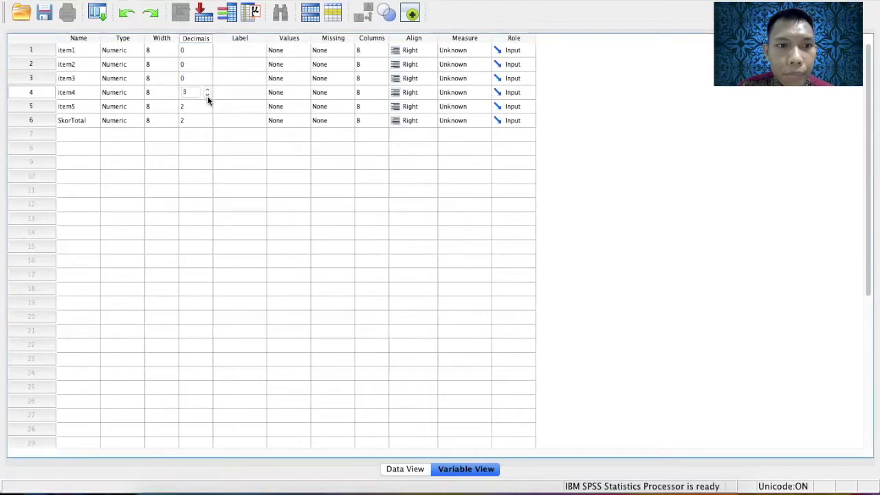
left_click(206, 108)
left_click(207, 109)
left_click(207, 108)
left_click(209, 121)
left_click(209, 122)
left_click(208, 122)
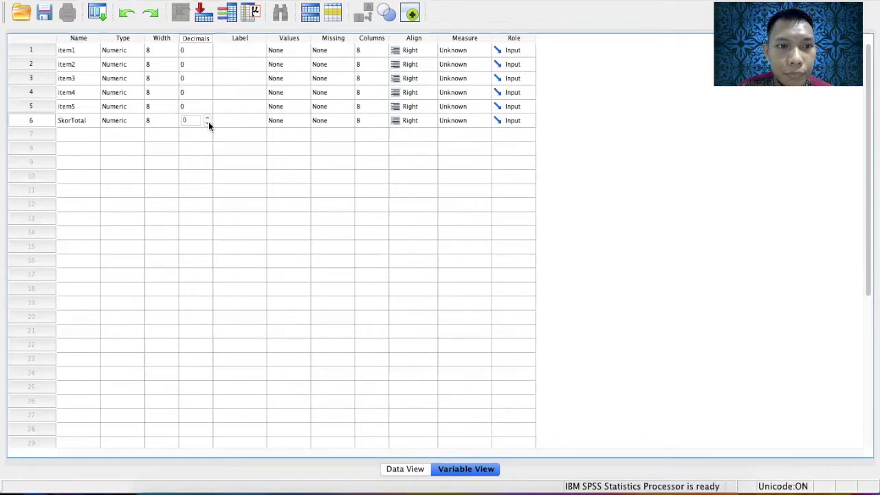
- Set the measurement level of all six variables, item1 to item5 and SkorTotal, to Scale
left_click(462, 50)
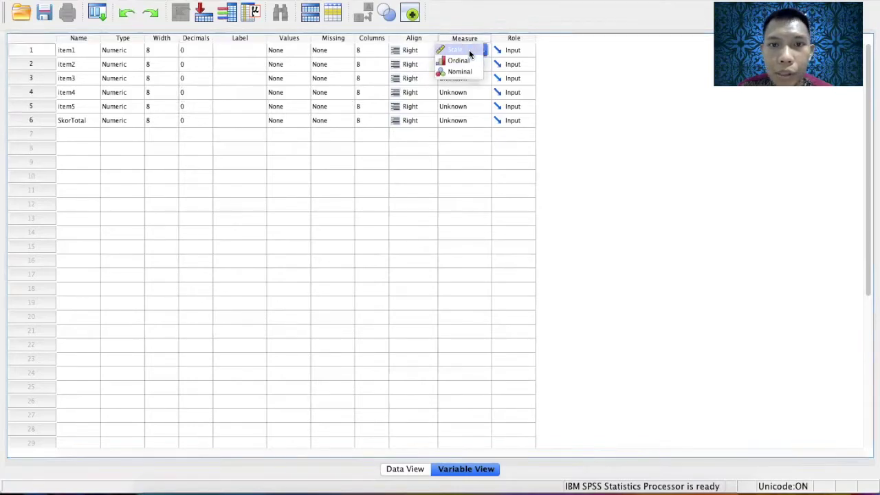
left_click(469, 50)
left_click(470, 63)
left_click(470, 64)
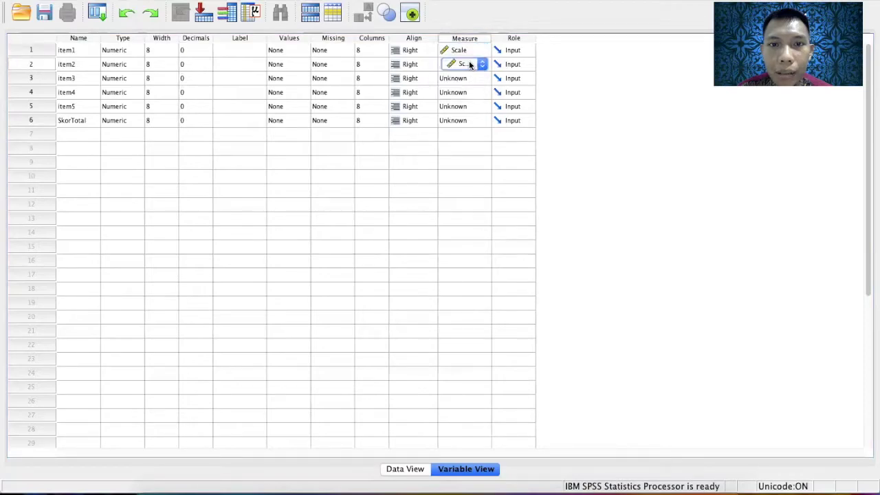
left_click(474, 78)
left_click(474, 78)
left_click(472, 94)
left_click(471, 90)
left_click(473, 106)
left_click(473, 106)
left_click(472, 121)
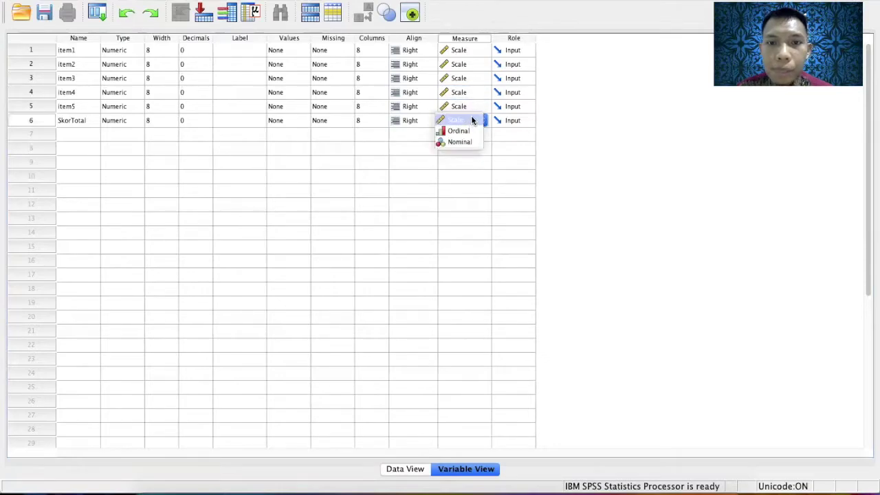
left_click(472, 120)
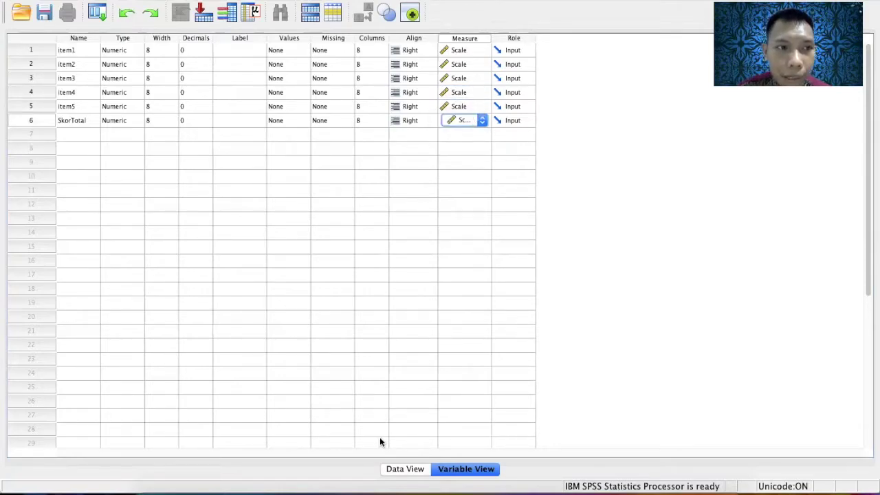
- Show the empty data grid in SPSS, and copy the item scores and totals in B5:G31 from the REKAP LOGIS workbook in Excel
left_click(395, 469)
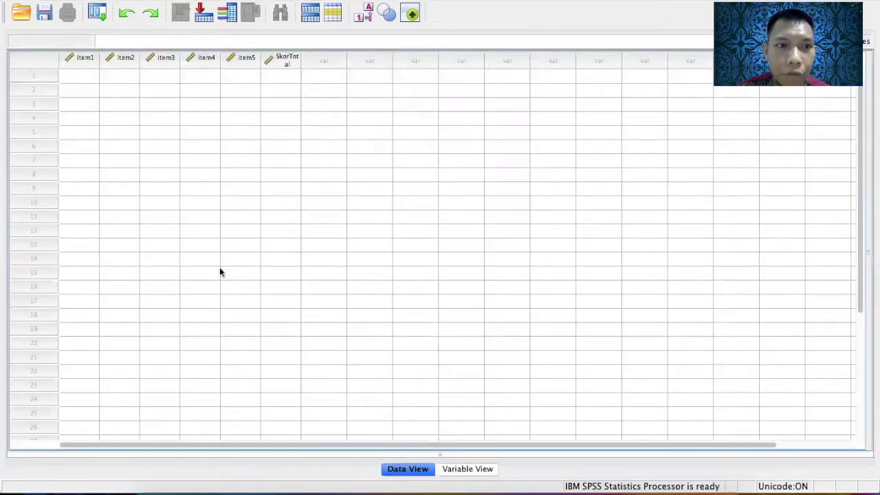
left_click(68, 67)
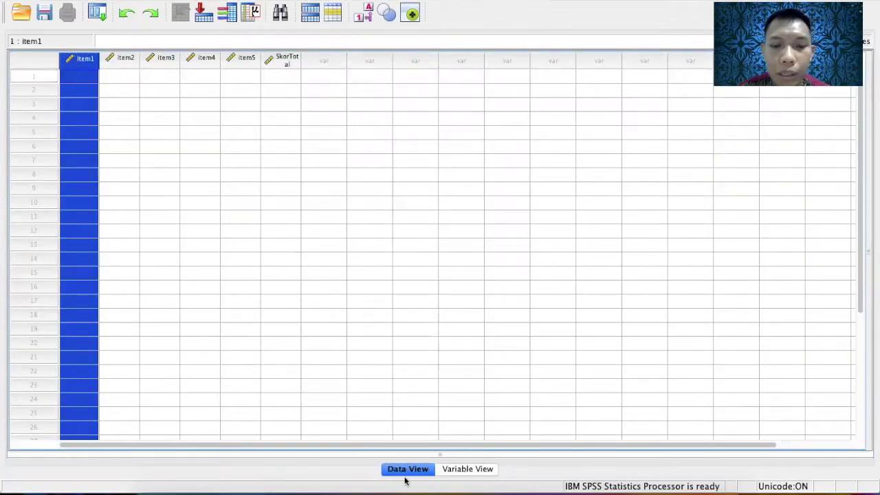
left_click(546, 489)
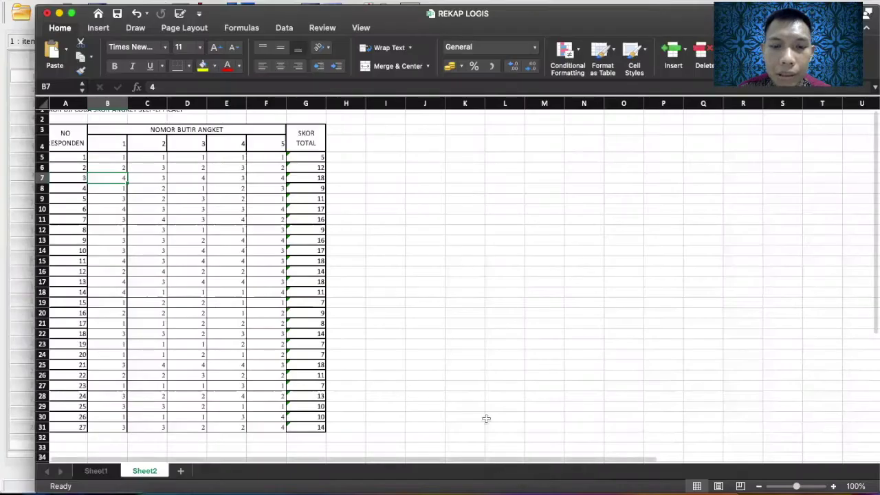
left_click_drag(119, 157, 322, 384)
left_click(146, 167)
key("super+c")
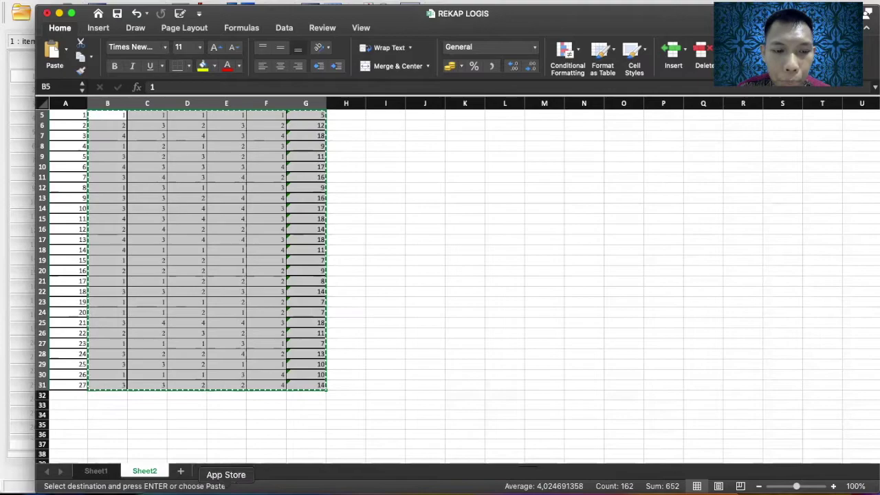
- Switch to SPSS and paste the copied item scores and totals into the data grid, starting at row 1 of item1
left_click(250, 489)
left_click(79, 88)
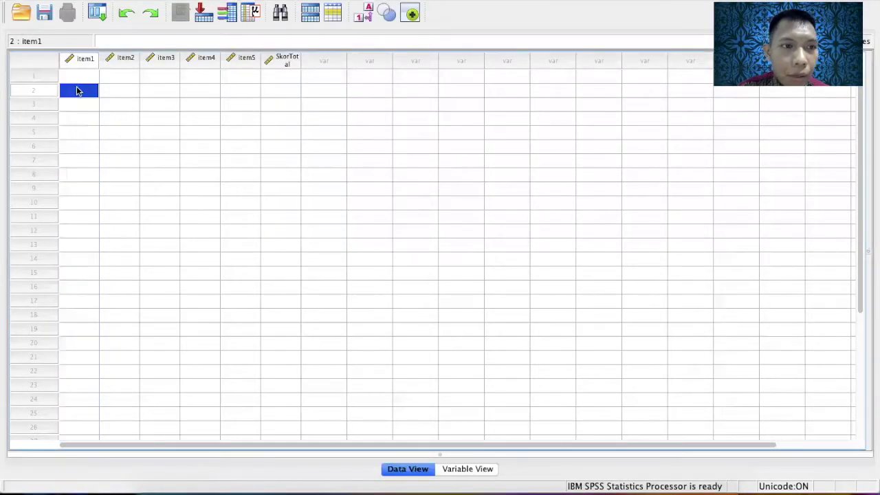
left_click(71, 73)
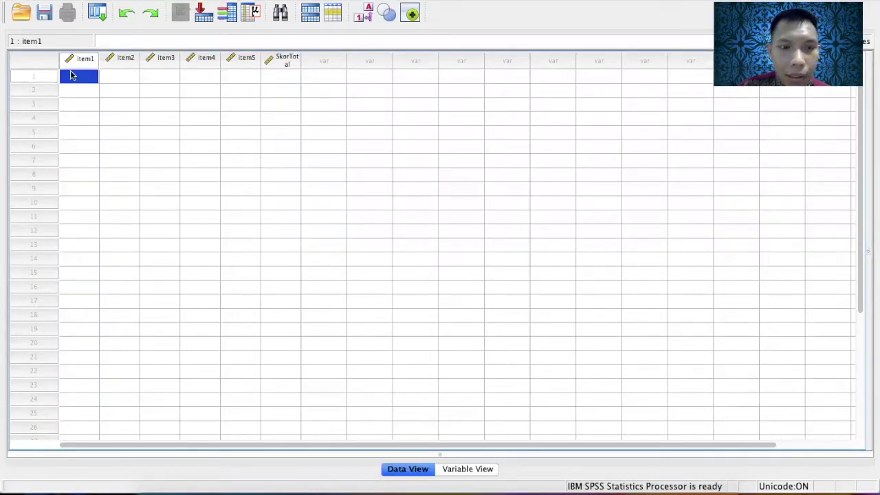
key("super+v")
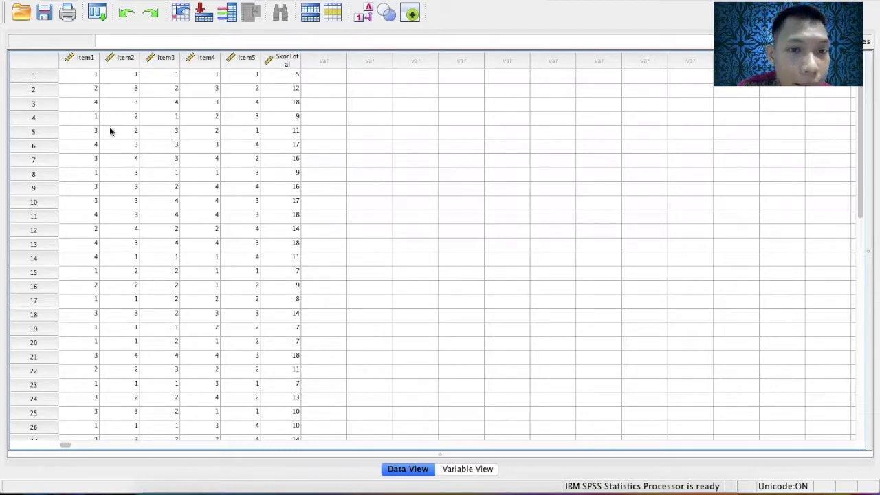
scroll(111, 141, "down", 3)
scroll(111, 141, "up", 3)
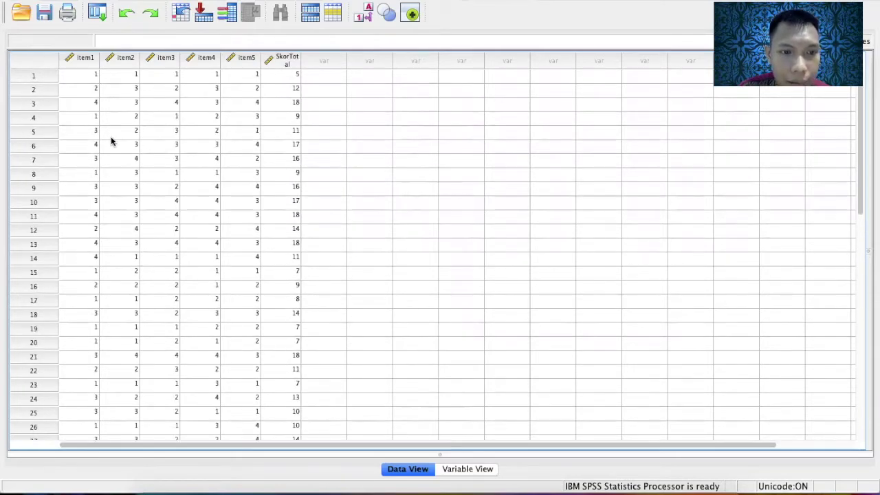
scroll(111, 141, "down", 1)
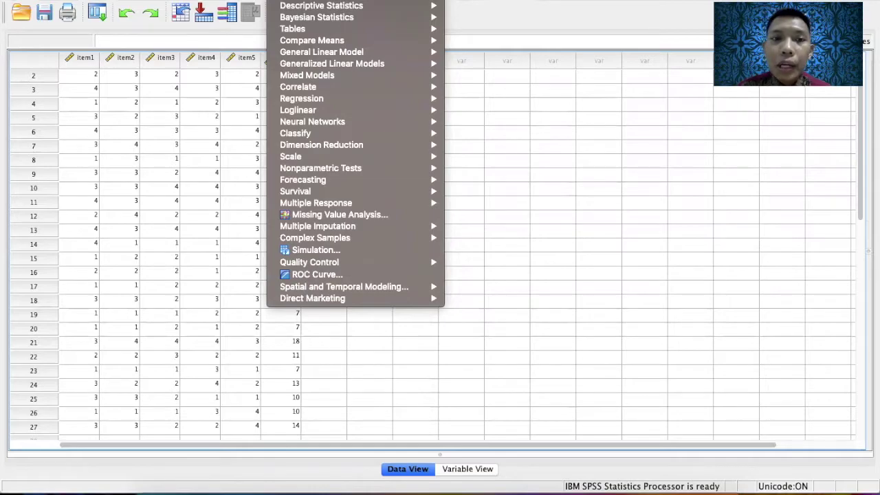
- Set up a Bivariate Correlations analysis with item1 to item5 and SkorTotal as its variables
mouse_move(301, 90)
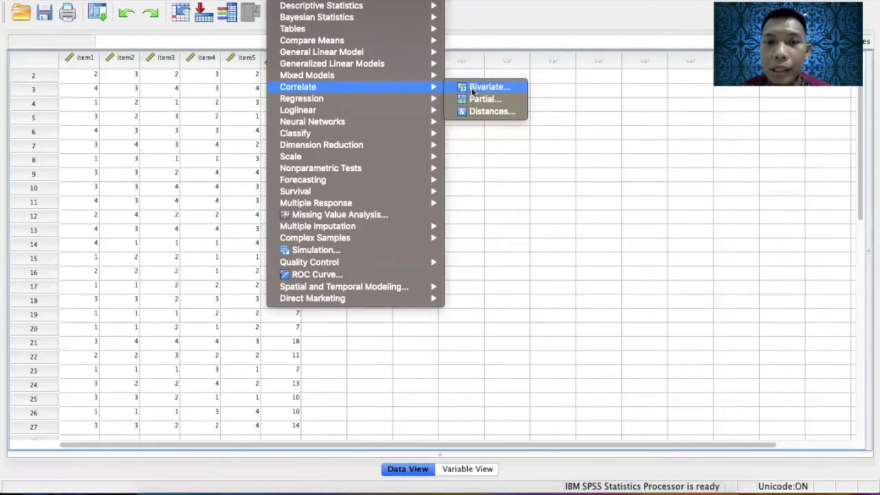
left_click(473, 88)
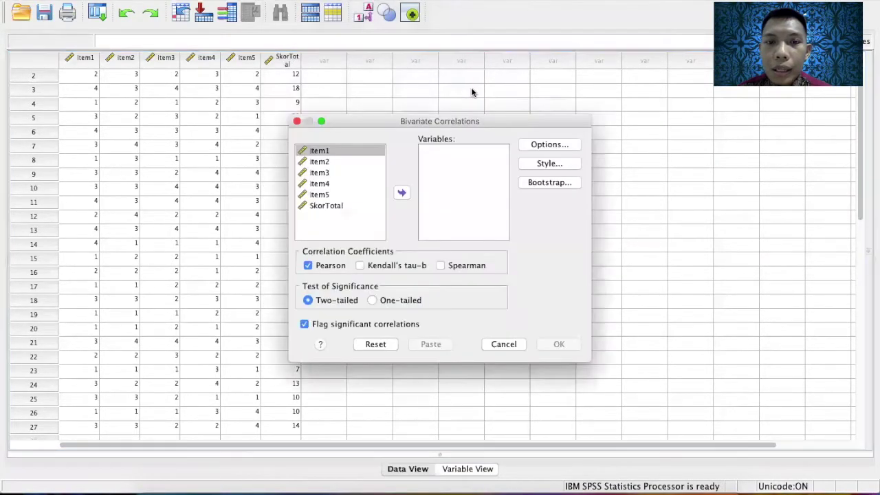
key("shift+Down")
key("shift+Down")
key("shift+Down")
key("shift+Down")
key("shift+Down")
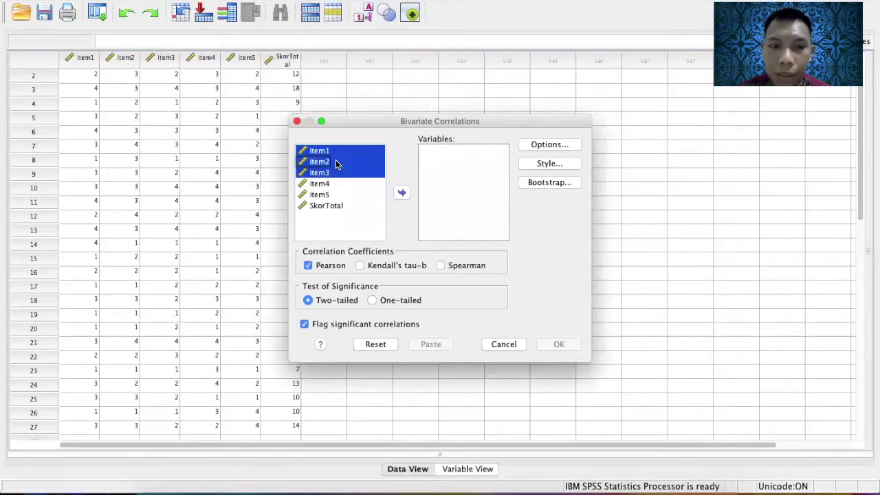
left_click(402, 195)
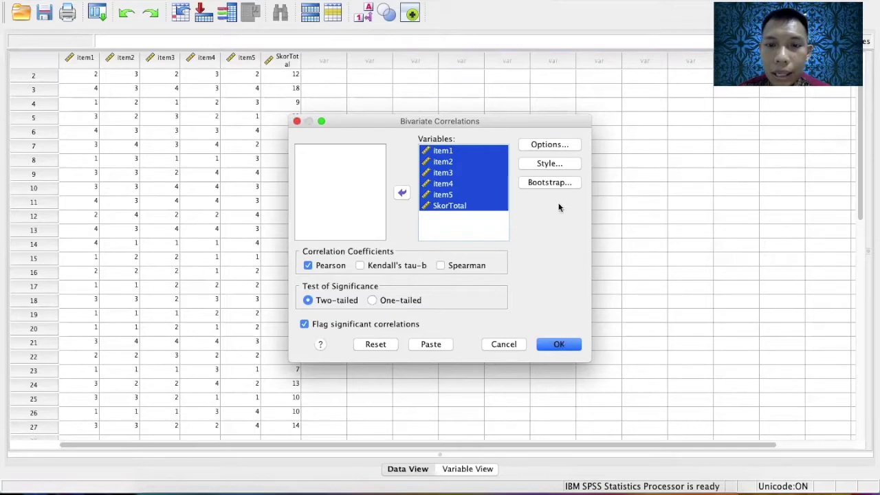
- Review the correlation options without changing them, run the two-tailed Pearson analysis, and maximize the output window
left_click(542, 149)
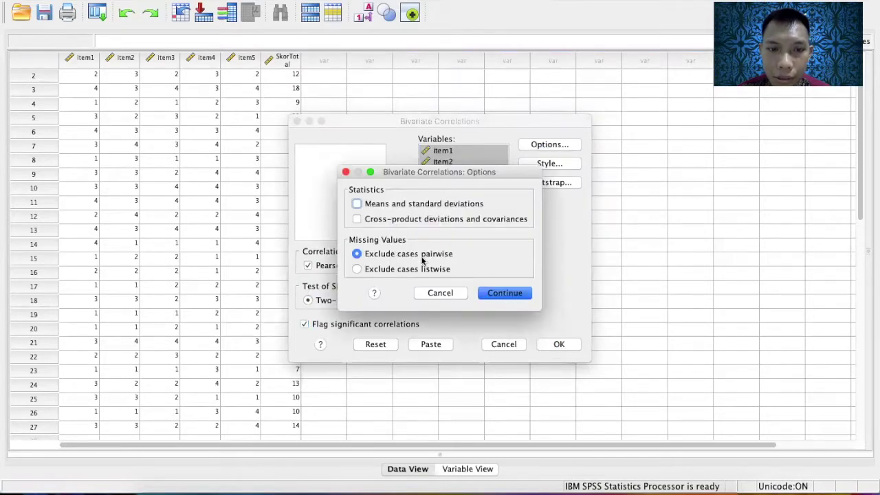
left_click(435, 295)
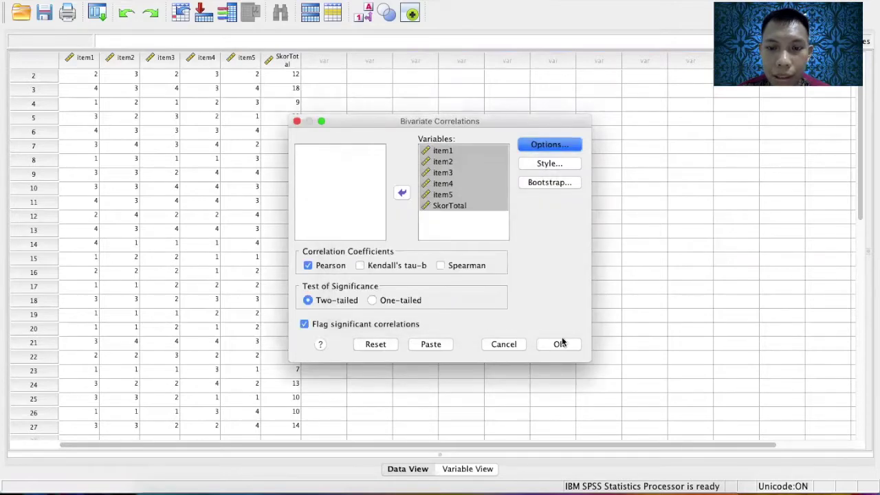
left_click(571, 345)
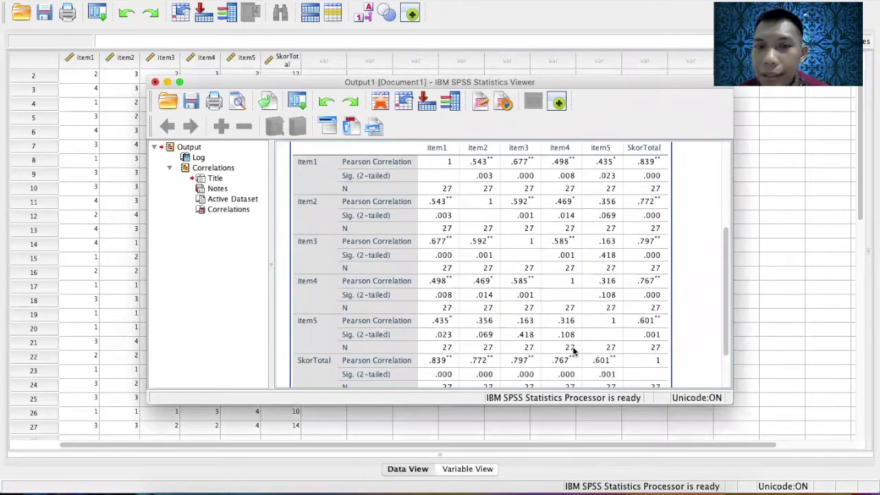
left_click(179, 81)
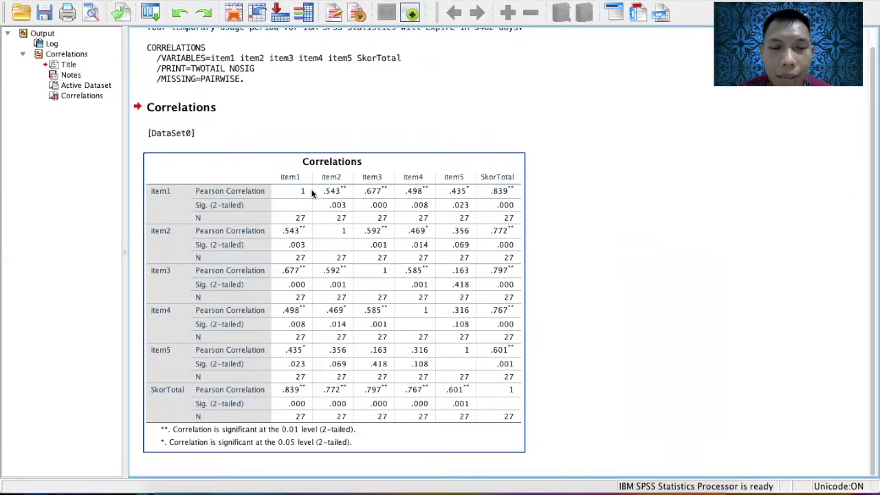
- Examine each item's Pearson correlation and two-tailed significance against SkorTotal in the Correlations table
left_click(499, 208)
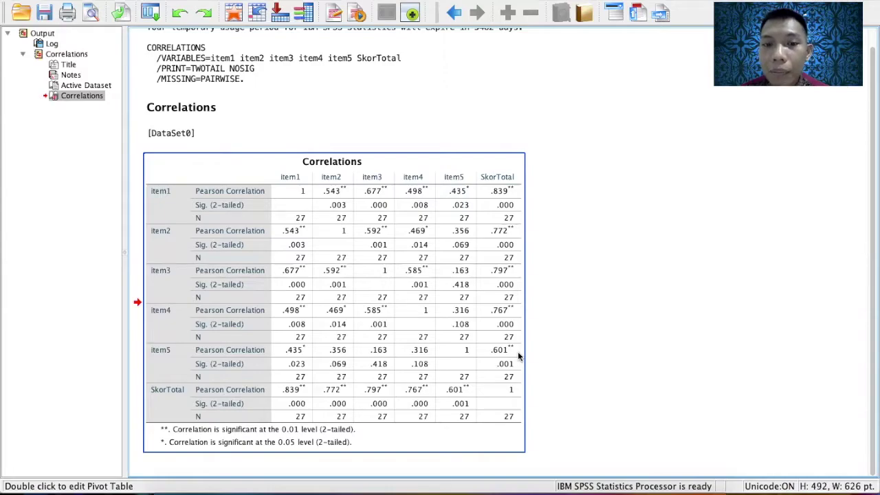
double_click(504, 206)
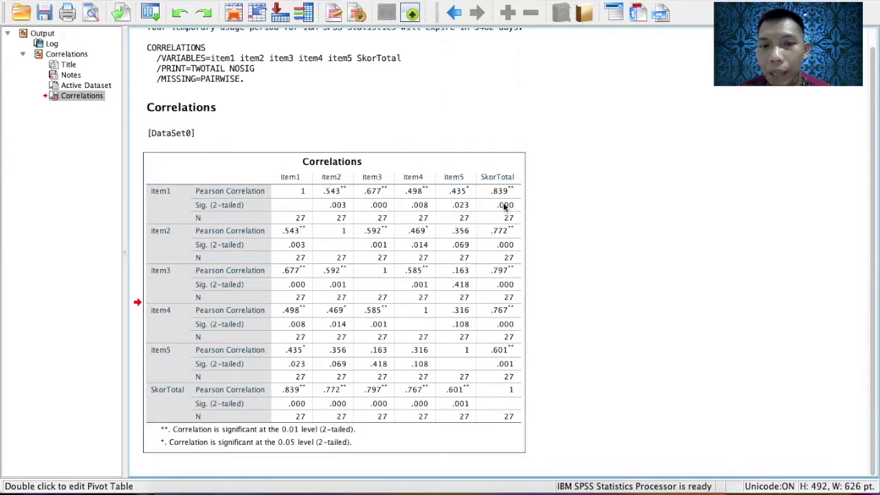
left_click(582, 169)
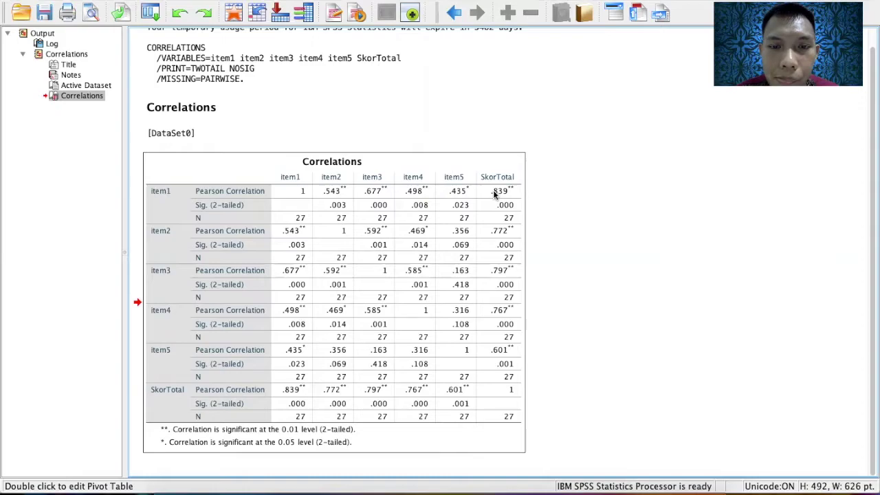
left_click(493, 190)
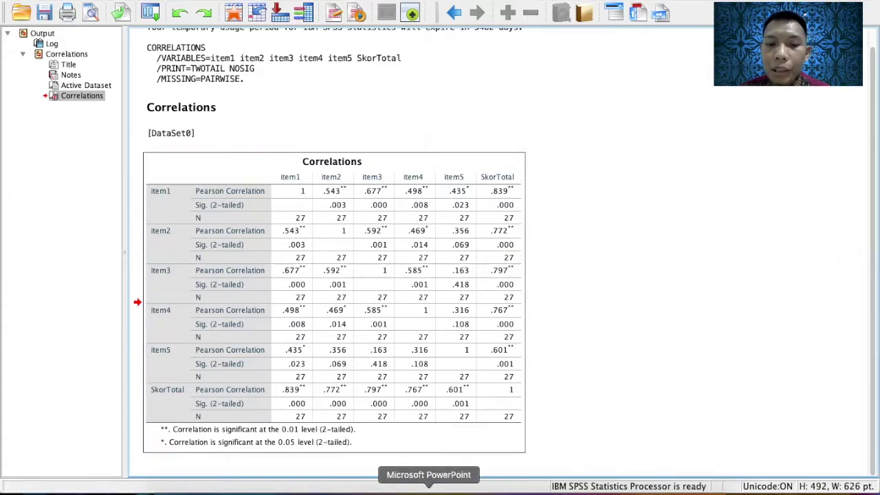
- Switch to PowerPoint and, on slide 7 "Tabel Koefisien Korelasi", move and resize the description placeholder into a box beside the table image
left_click(428, 489)
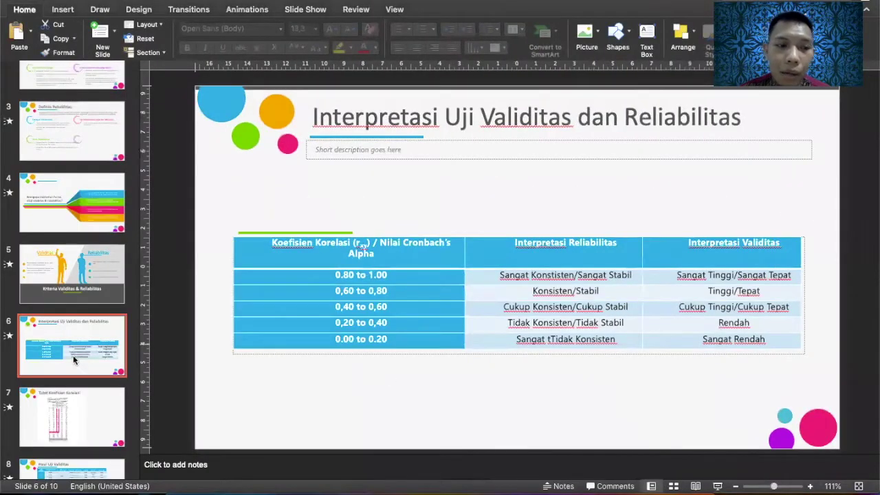
left_click(62, 399)
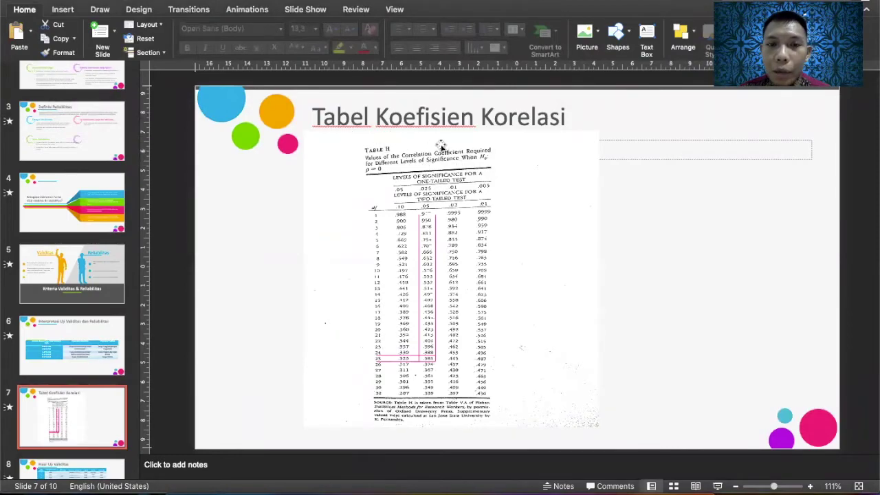
left_click(627, 151)
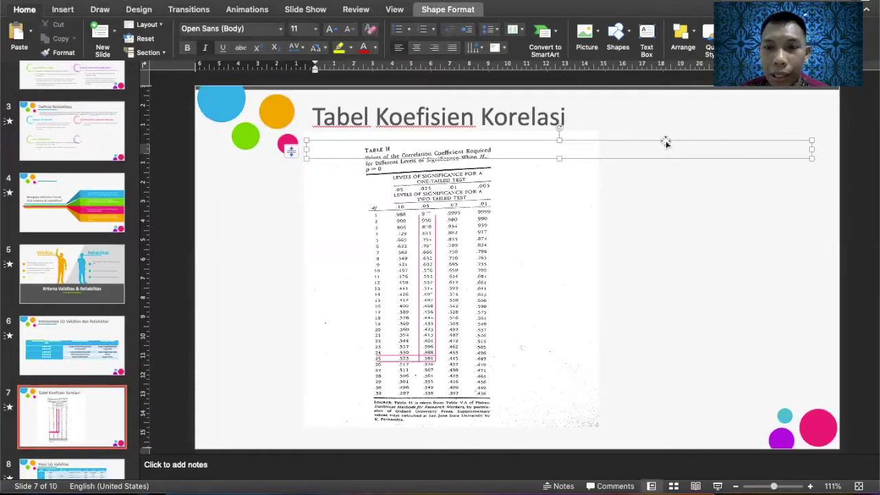
key("Escape")
left_click_drag(761, 169, 823, 189)
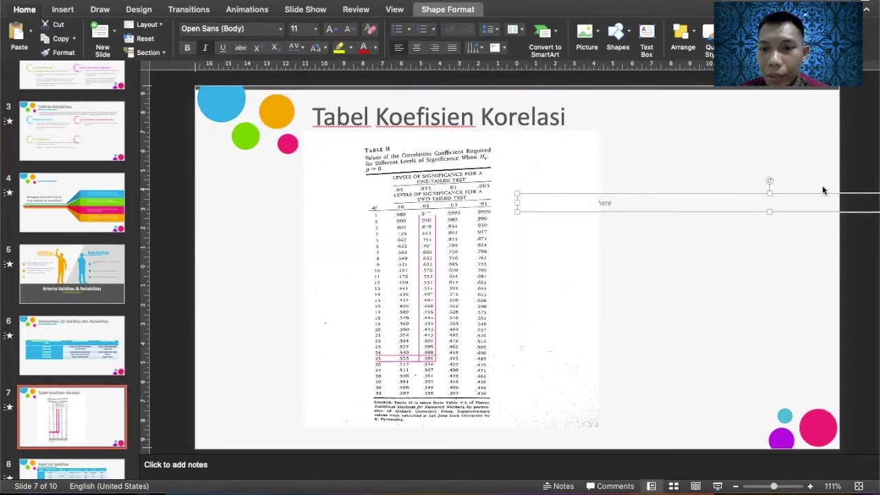
left_click_drag(516, 195, 621, 194)
left_click_drag(711, 194, 495, 189)
left_click_drag(808, 199, 583, 179)
left_click_drag(656, 188, 759, 152)
left_click_drag(692, 177, 692, 238)
- Enter the sample size "N= 27" as the first line of the text box beside the table
left_click(653, 174)
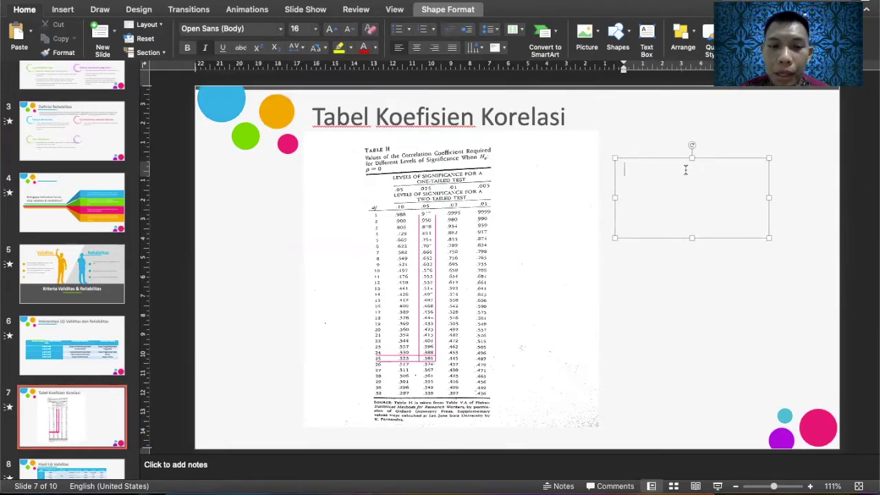
type("N=")
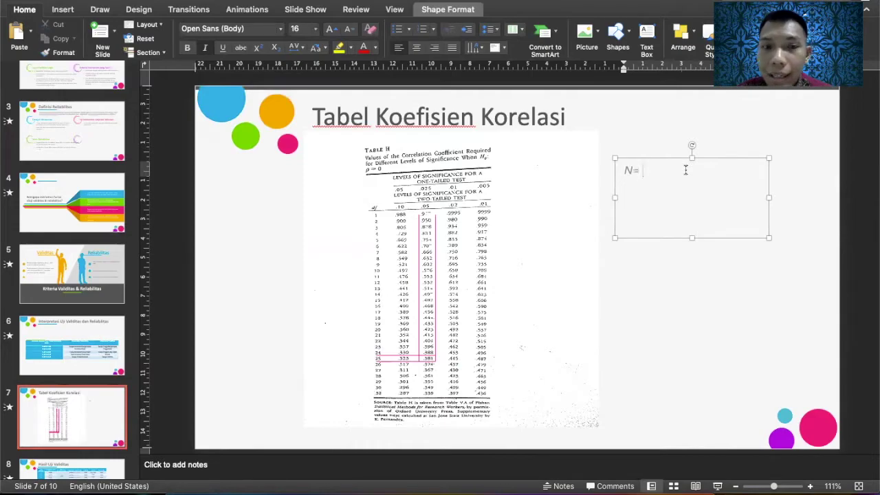
type(" 27")
key("Return")
- Add the degrees-of-freedom line "Df = N-2 = 27-2 = 25" below the sample size
type("Db")
key("BackSpace")
key("BackSpace")
type("df")
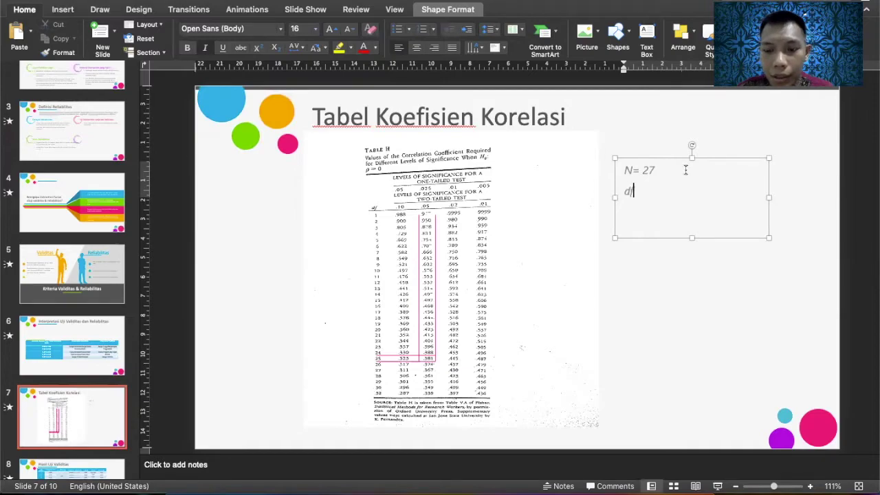
type(" = n")
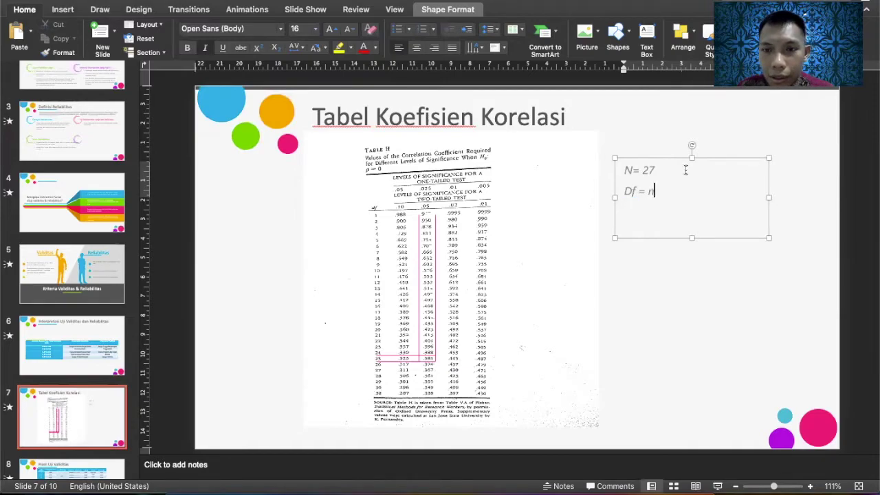
key("BackSpace")
type("N-2")
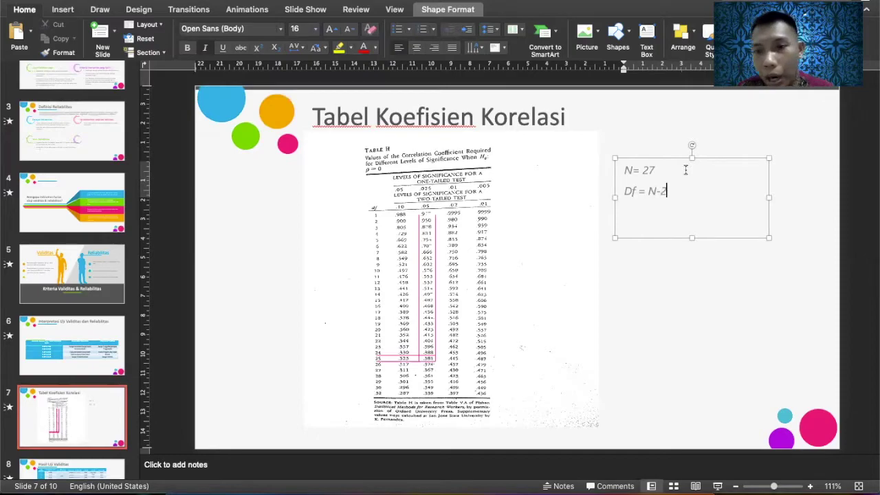
type(" = ")
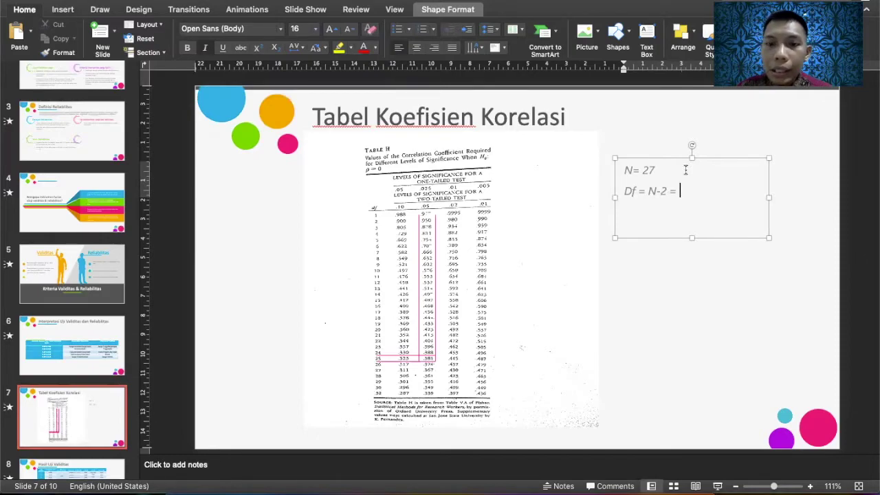
type("27")
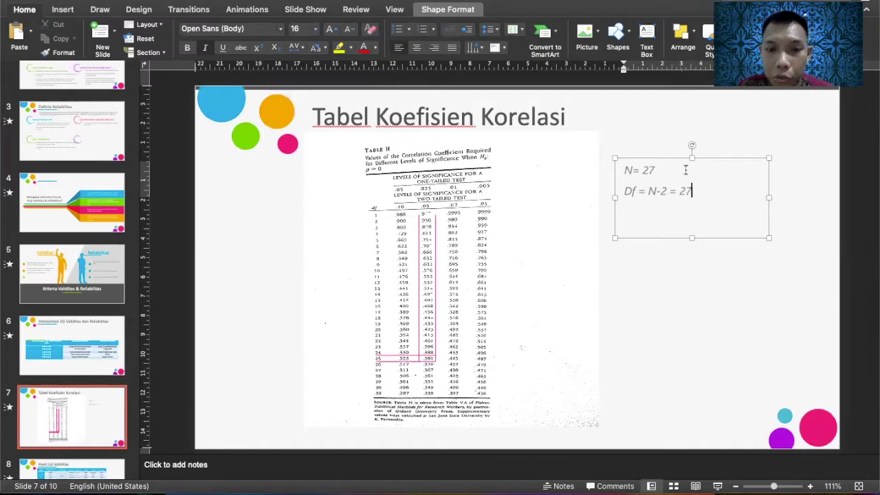
type("-2 =")
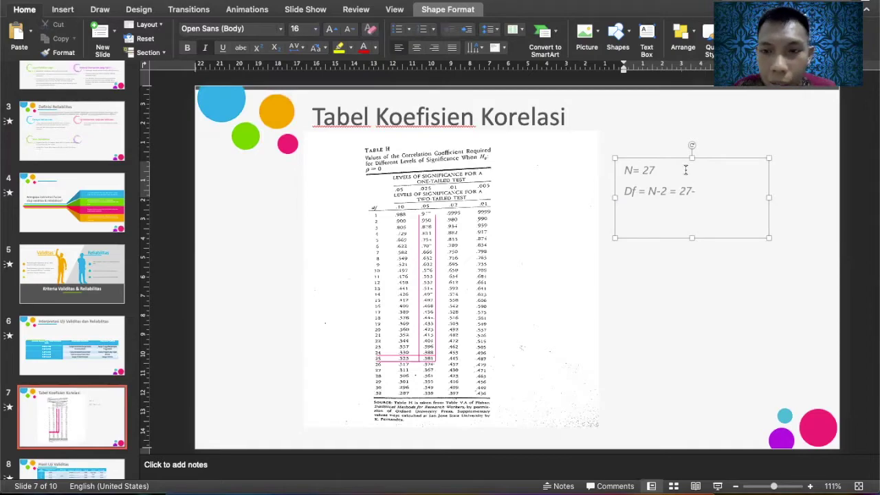
type(" 25")
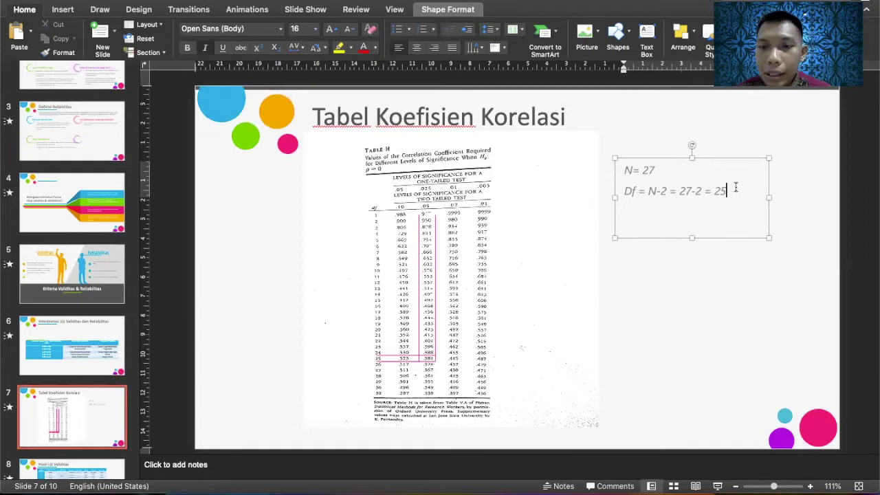
- Add the significance level "Sig 0,05" as the third line of the text box
key("Return")
type("SIG")
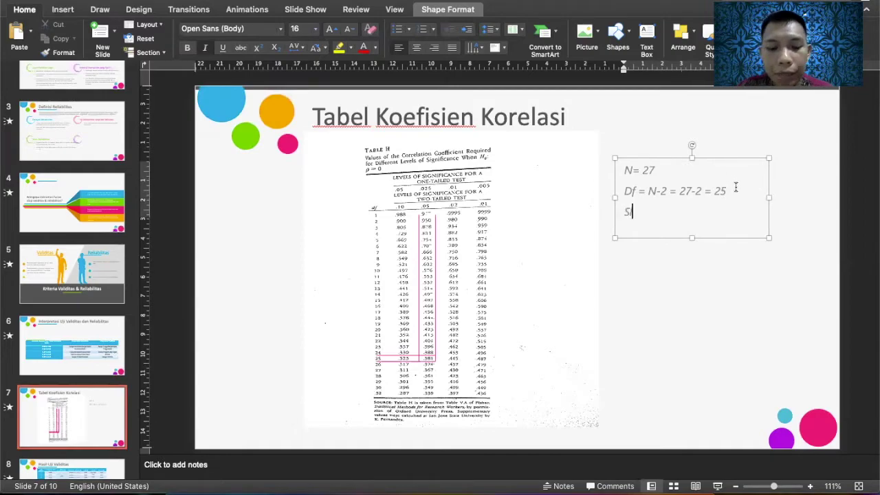
key("BackSpace")
key("BackSpace")
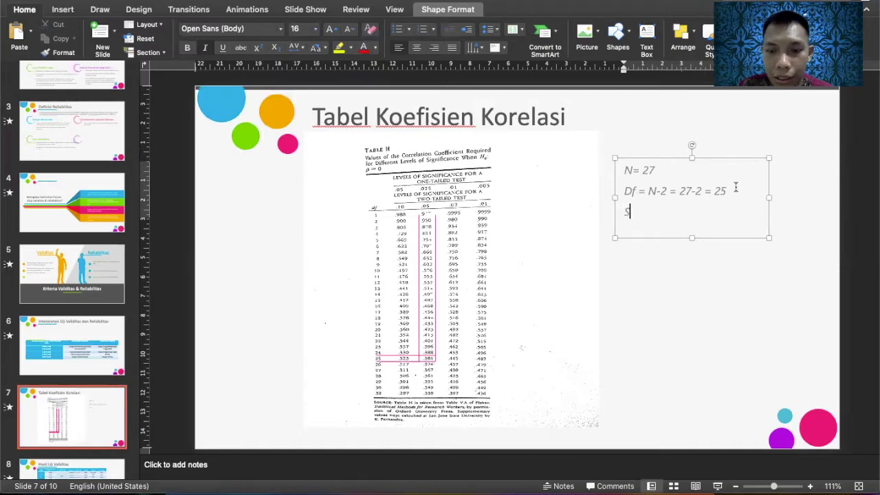
type("ig 0,05")
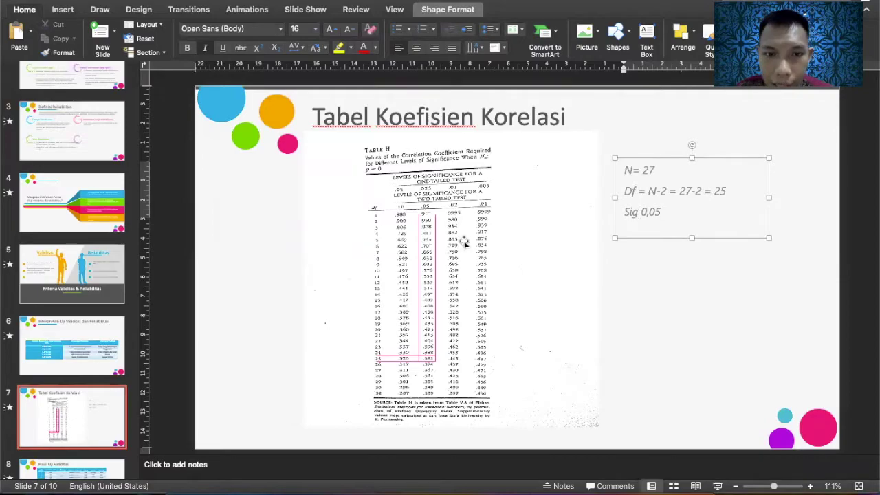
- Look up the critical value for df 25 at the two-tailed .05 level in the correlation coefficient table
left_click(789, 489)
scroll(586, 445, "left", 5)
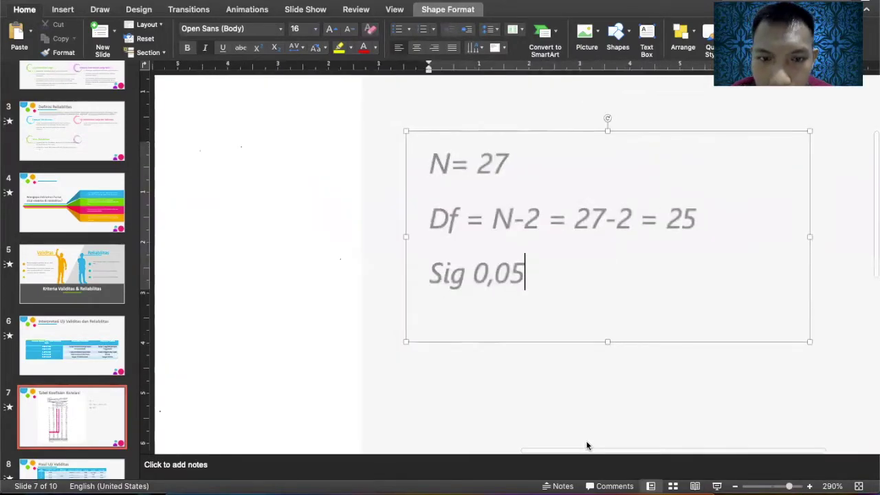
scroll(586, 444, "left", 5)
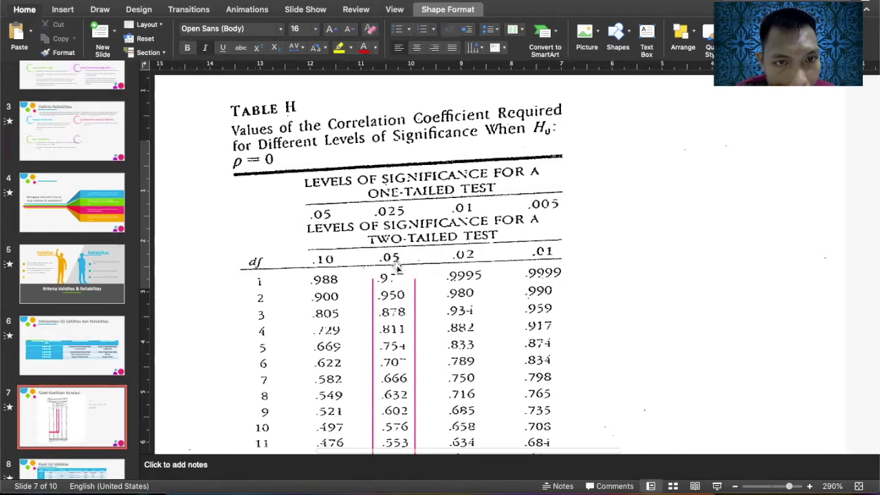
scroll(407, 293, "down", 10)
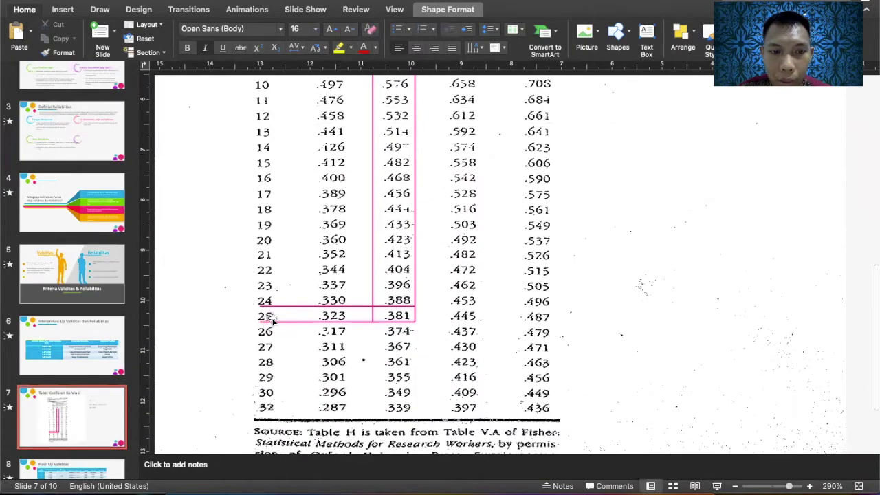
scroll(273, 318, "up", 10)
scroll(273, 318, "down", 8)
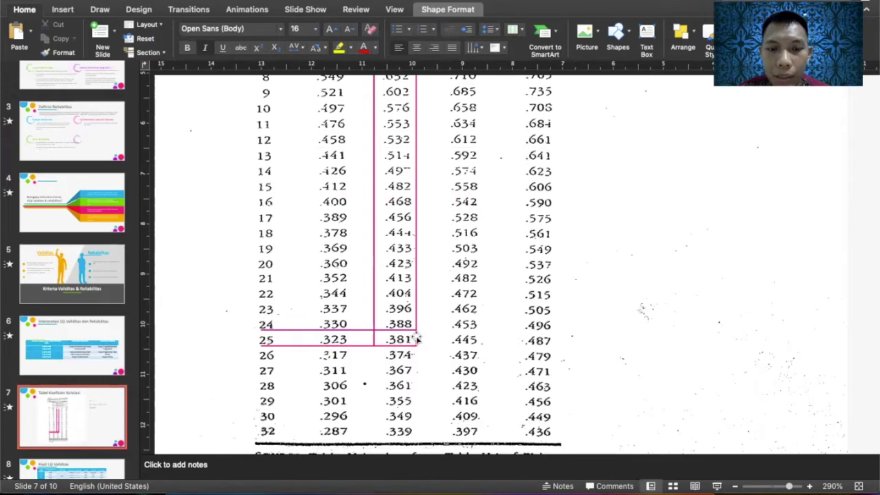
scroll(404, 338, "up", 2)
scroll(649, 309, "right", 5)
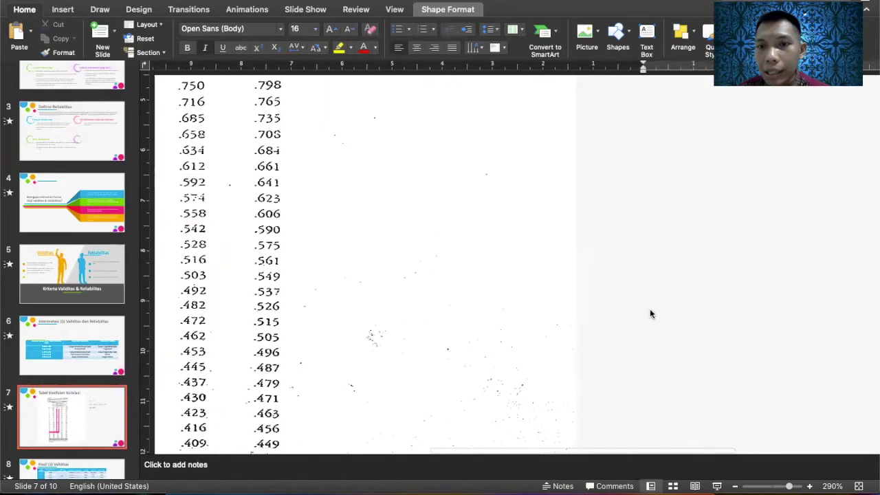
- Add the critical value line "R hit = 0,381" below the significance level in the text box
scroll(649, 311, "up", 5)
scroll(708, 289, "right", 3)
scroll(708, 289, "up", 1)
key("Return")
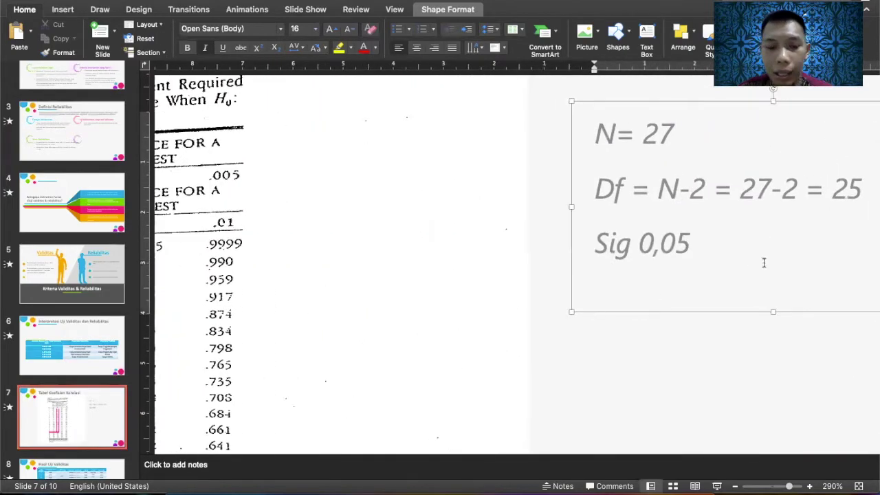
type("r hit")
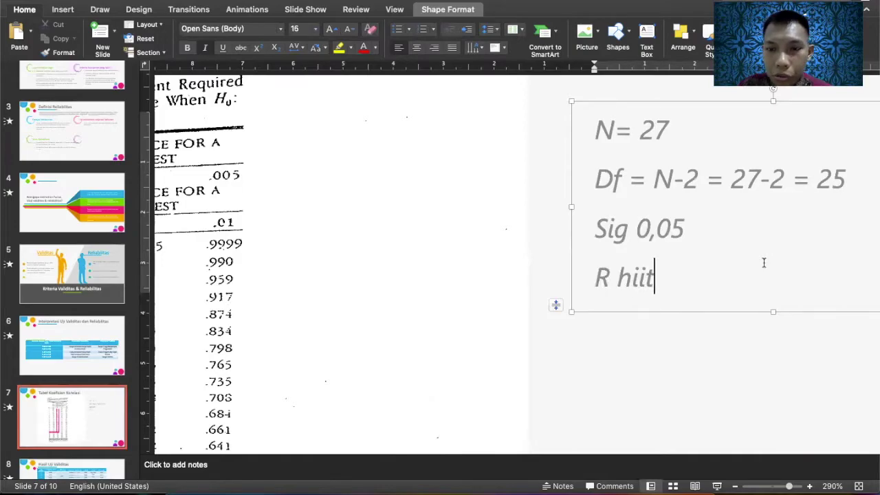
key("BackSpace")
type("t = ")
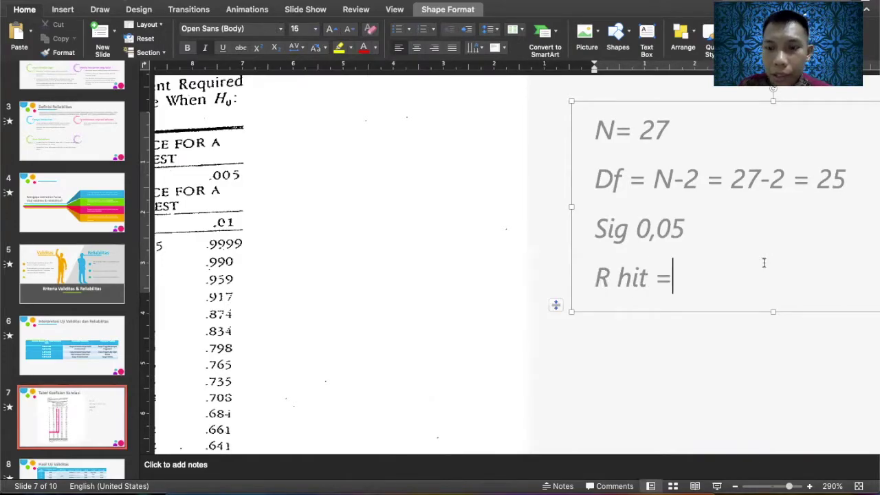
type("o,")
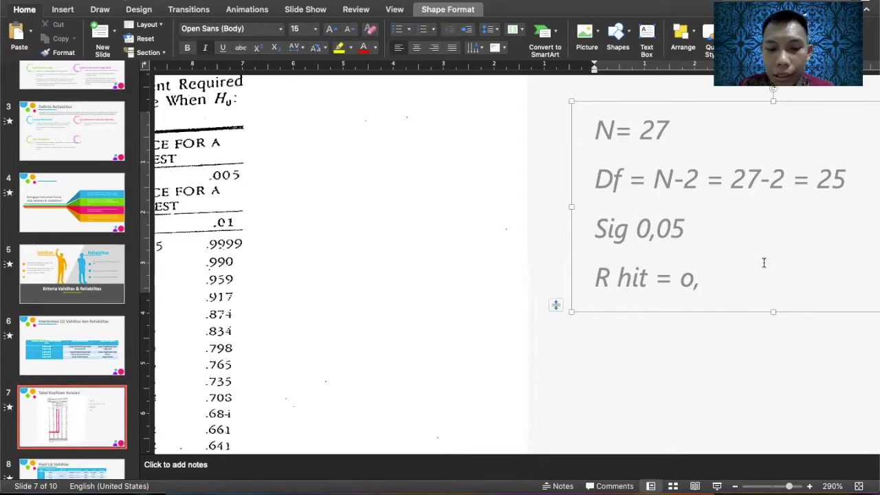
type("381")
left_click(694, 280)
key("BackSpace")
type("0")
- Change the label of the 0,381 line to "r tabel" with a lowercase r
left_click(604, 279)
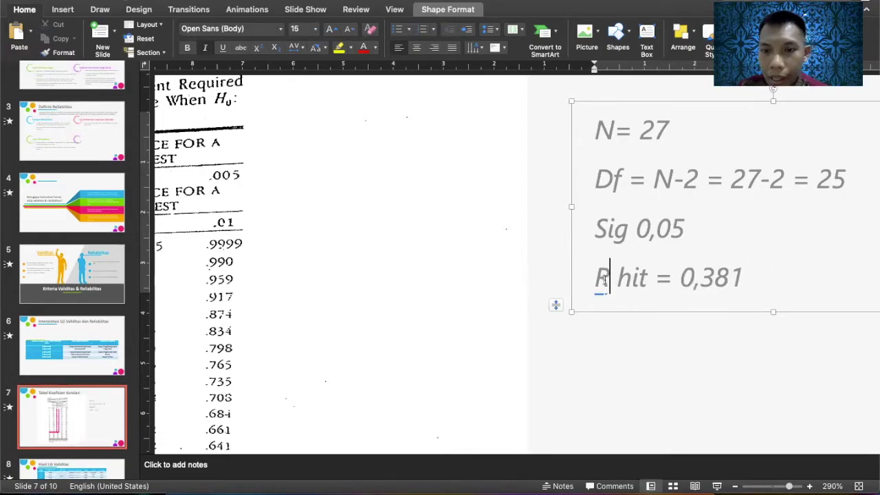
key("BackSpace")
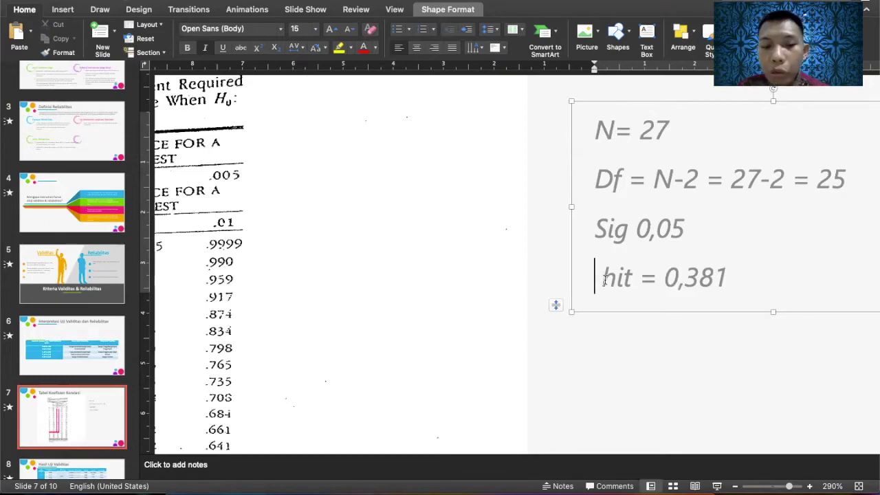
type("R")
key("BackSpace")
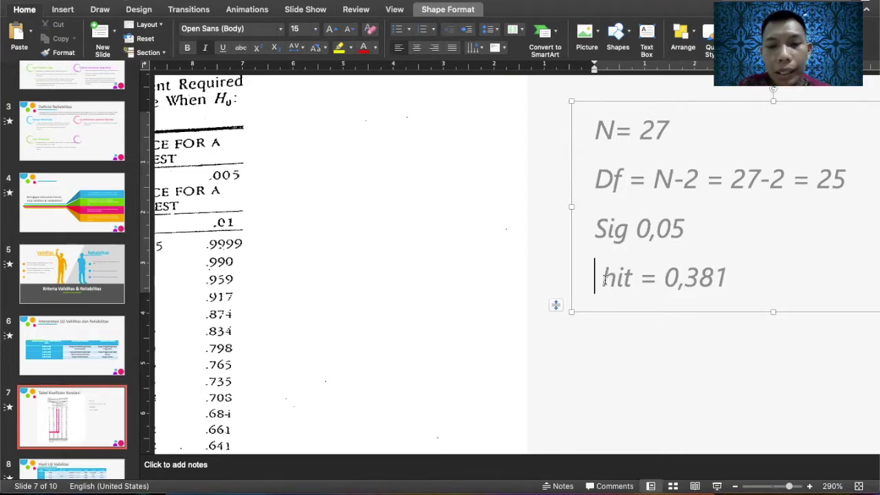
type("r")
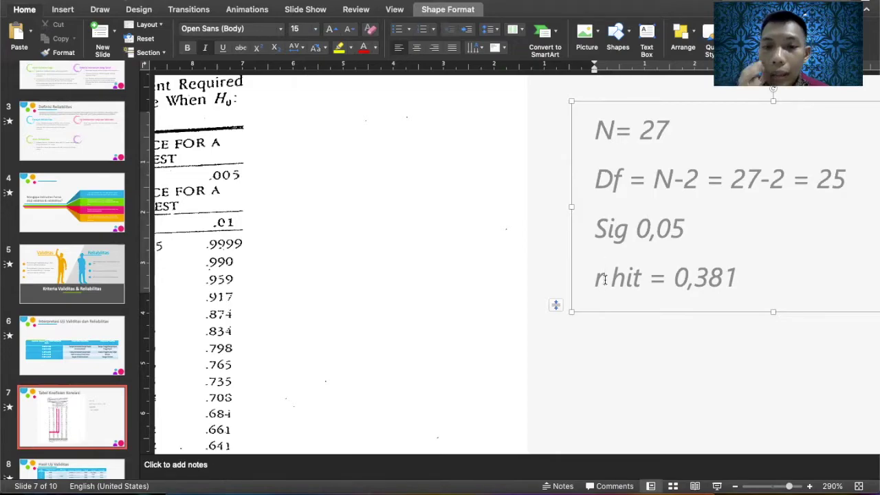
left_click_drag(641, 277, 614, 278)
type("ta")
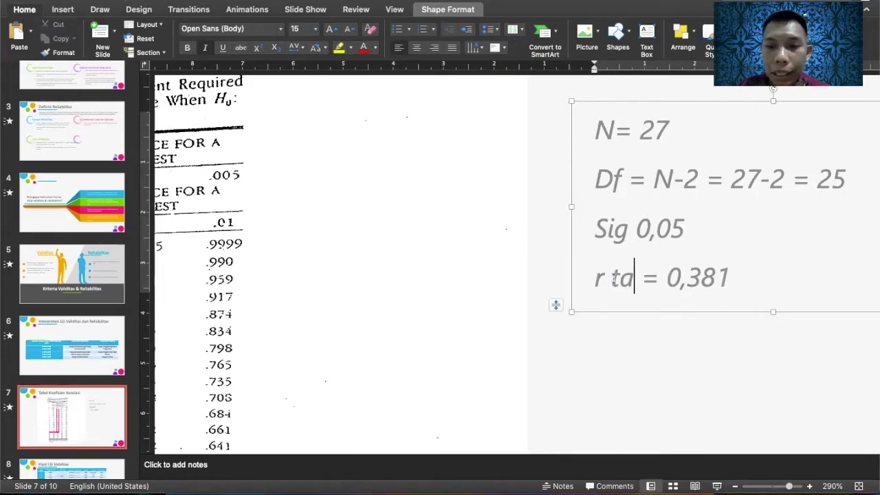
type("bel")
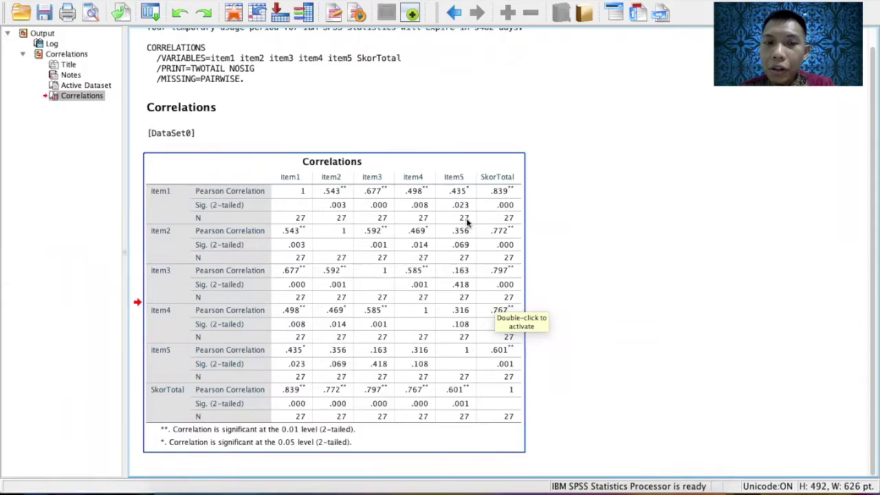
- Deselect the Correlations table in the SPSS output and switch back to the PowerPoint presentation
left_click(275, 151)
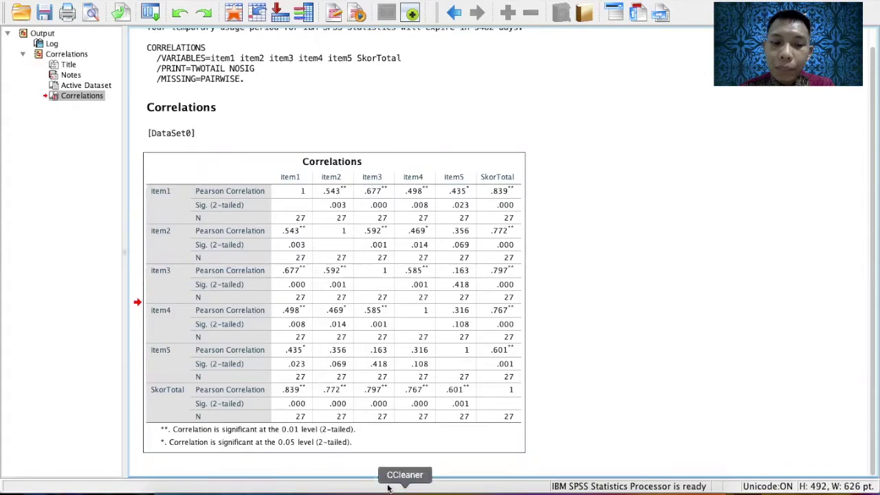
left_click(428, 490)
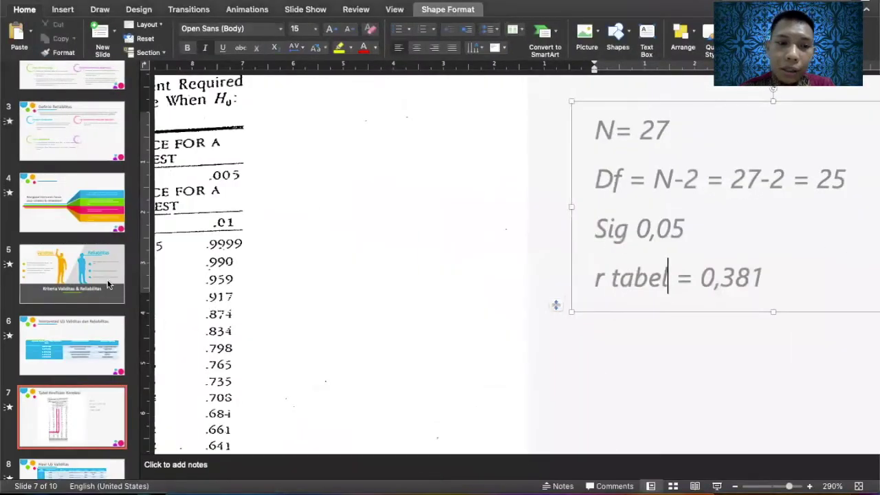
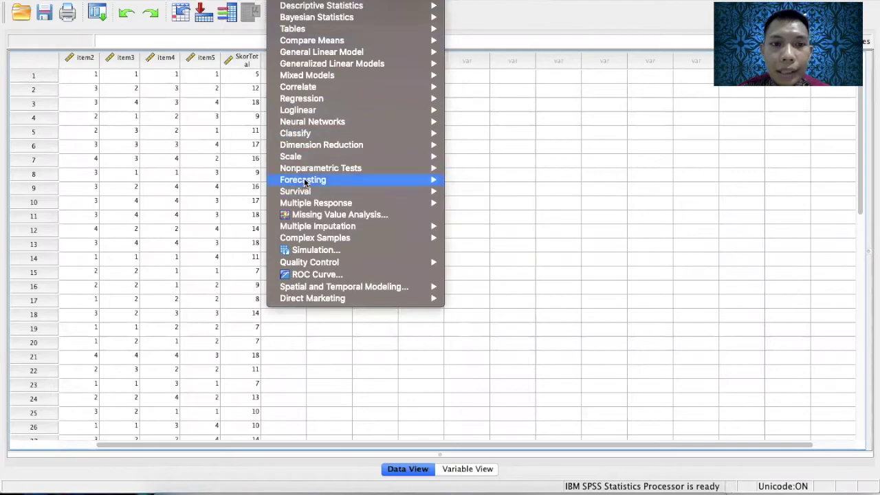
- Start a Reliability Analysis in SPSS and add item1 through item5 as the items, leaving out SkorTotal
mouse_move(299, 158)
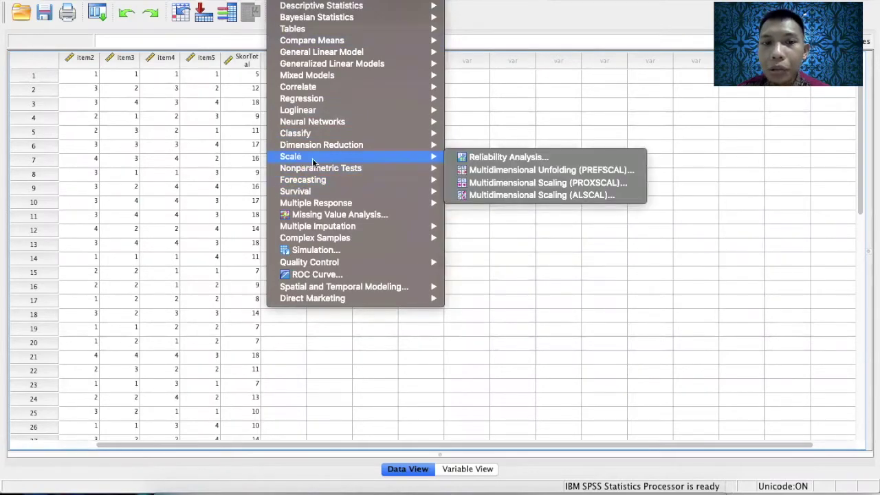
left_click(459, 162)
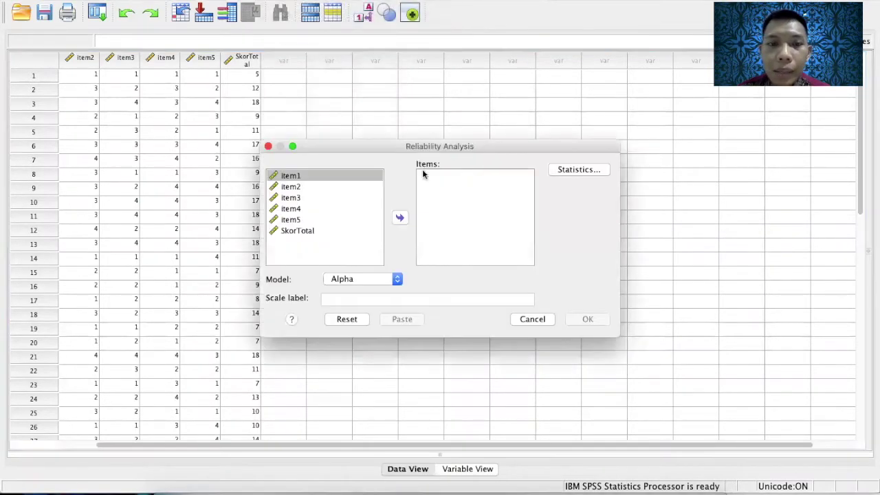
key("shift+Down")
key("shift+Down")
key("shift+Down")
key("shift+Down")
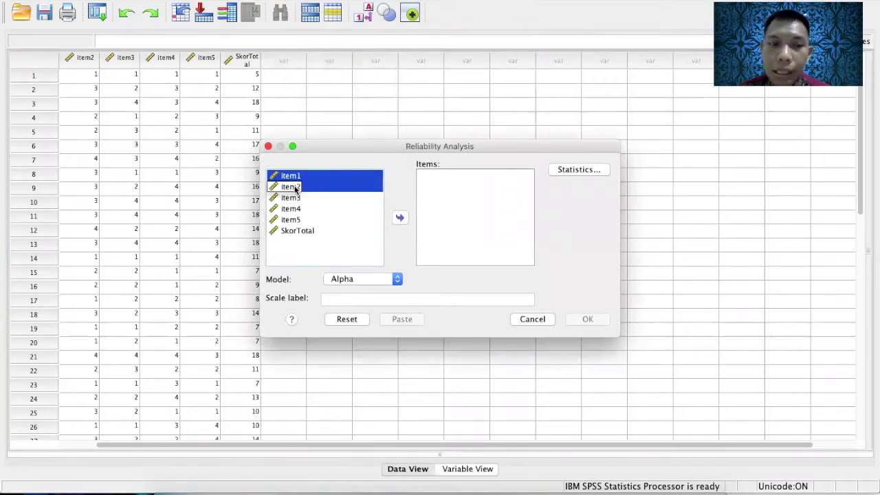
left_click(399, 219)
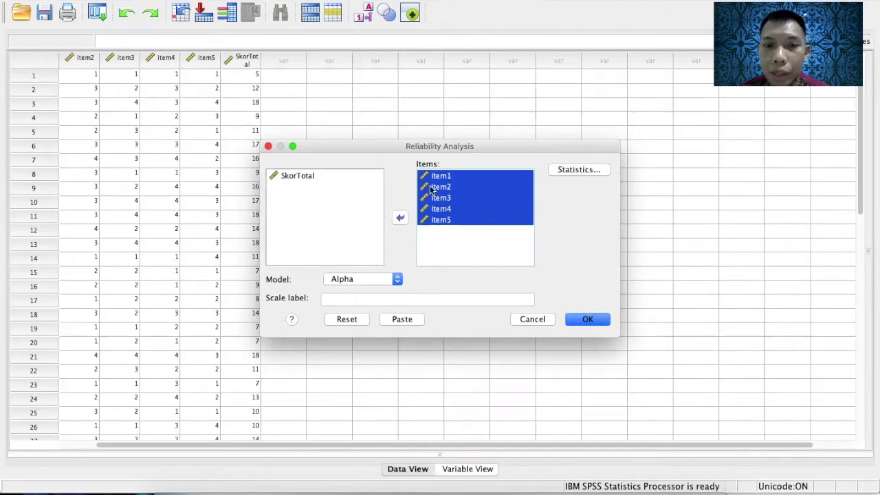
- Request the "Scale if item deleted" descriptives and run the reliability analysis with the Alpha model
left_click(577, 170)
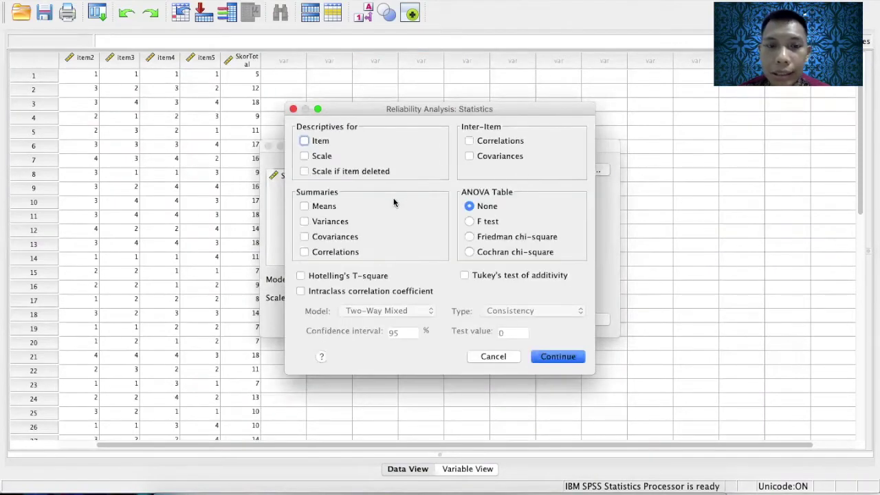
left_click(319, 174)
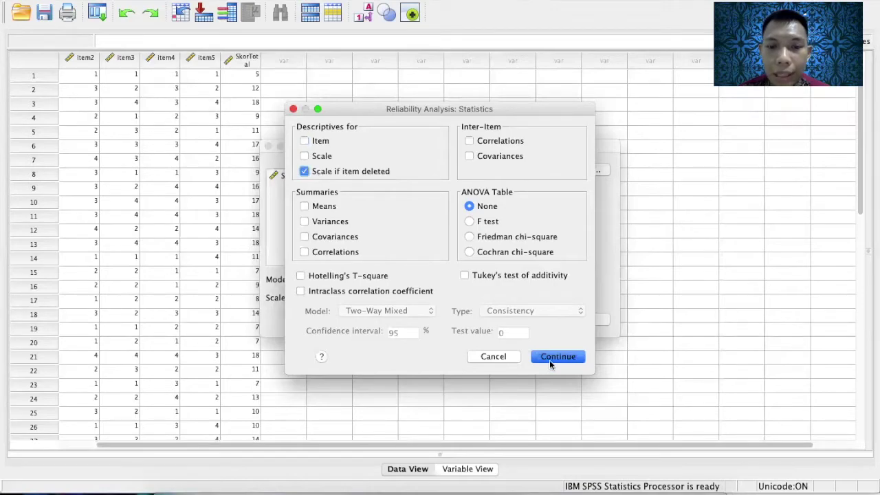
left_click(549, 359)
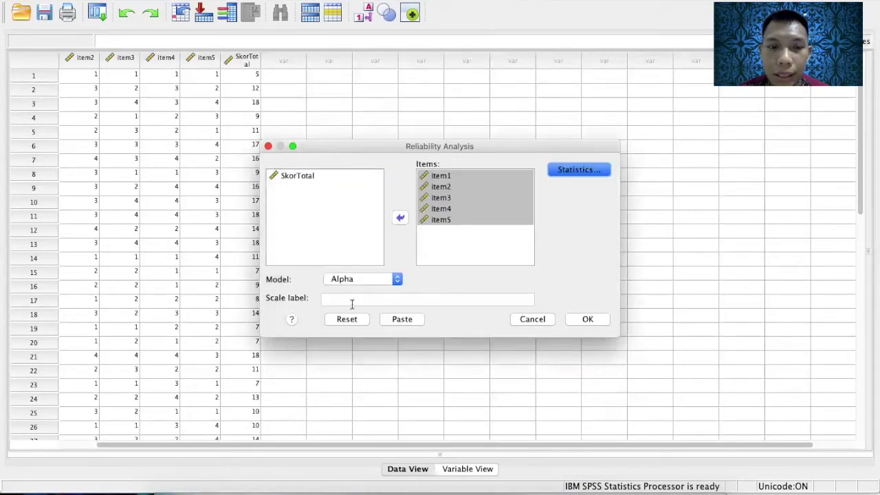
left_click(577, 319)
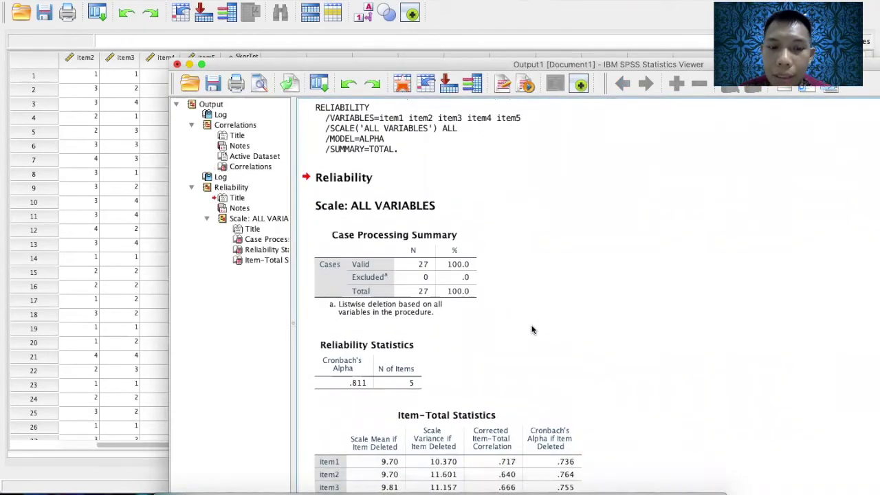
- Examine the Case Processing Summary and Reliability Statistics tables in the reliability output
scroll(532, 330, "up", 1)
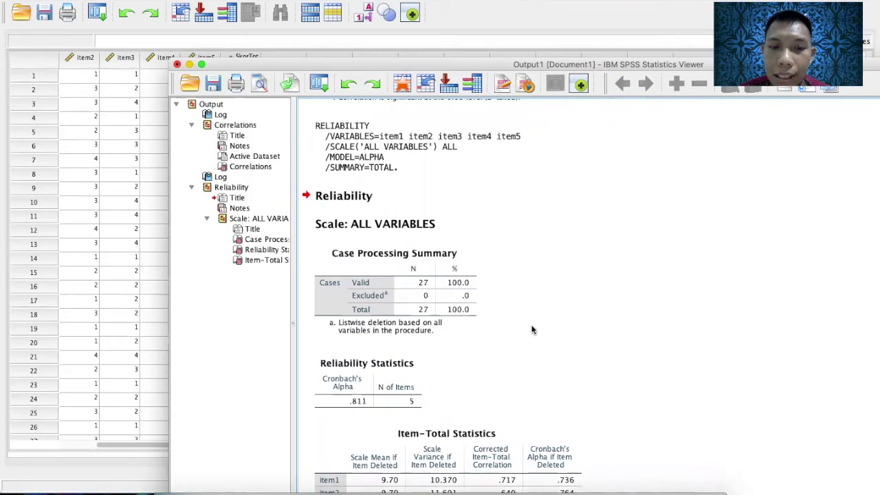
scroll(532, 330, "up", 1)
left_click(315, 415)
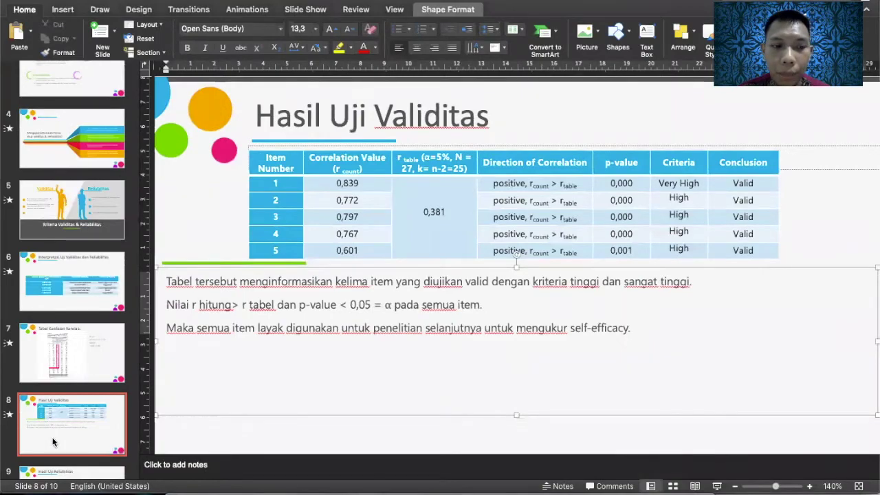
- Show slide 9 "Hasil Uji Reliabilitas" in PowerPoint to review the Cronbach's Alpha table and its interpretation
scroll(53, 442, "down", 2)
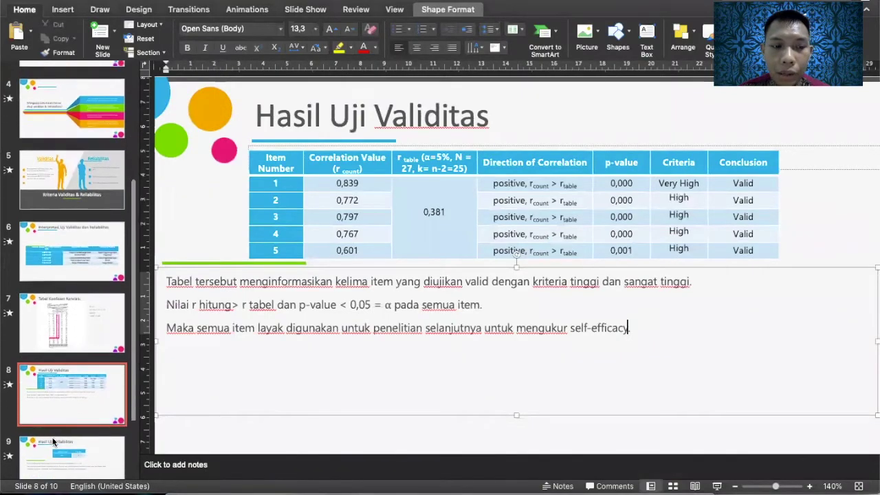
left_click(55, 444)
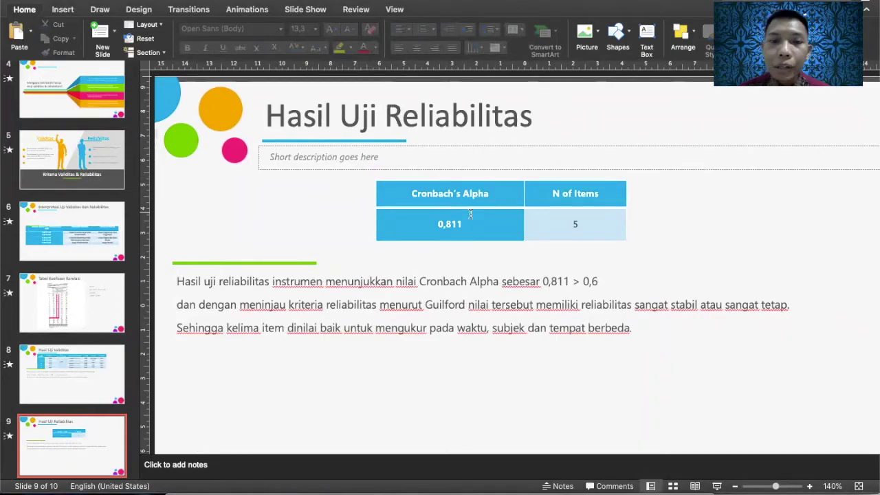
scroll(460, 248, "down", 1)
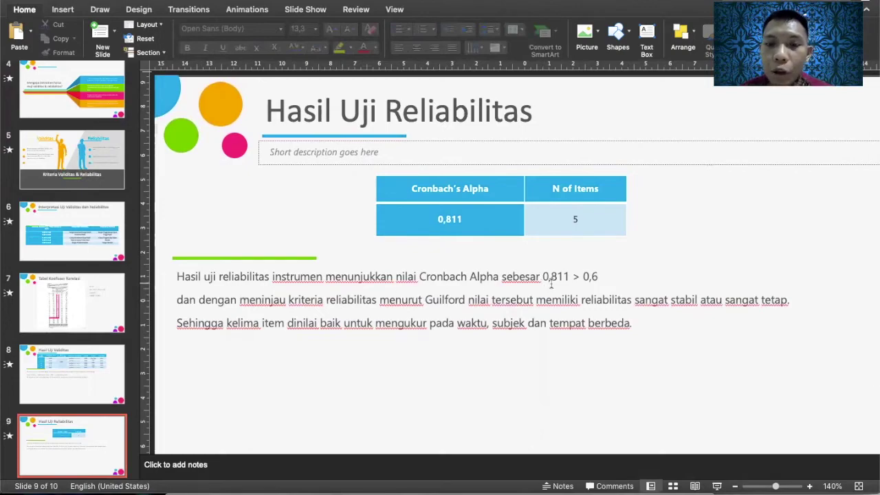
left_click(603, 277)
type("> 0")
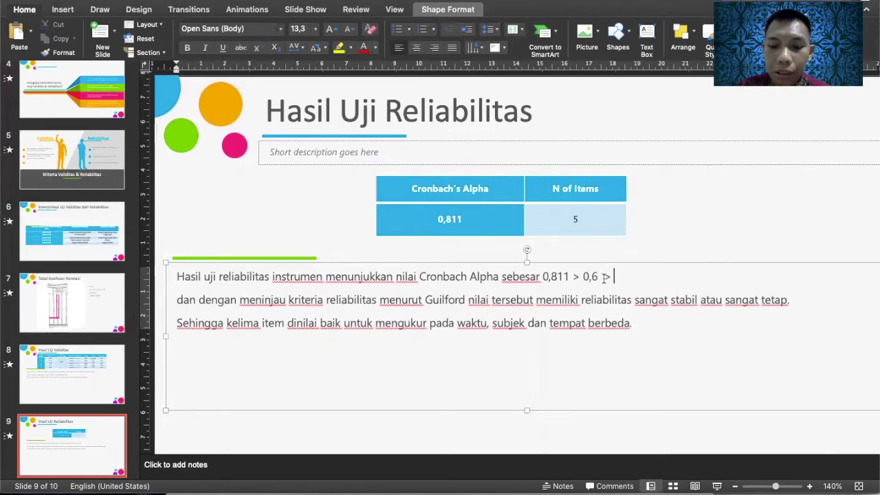
type(",7")
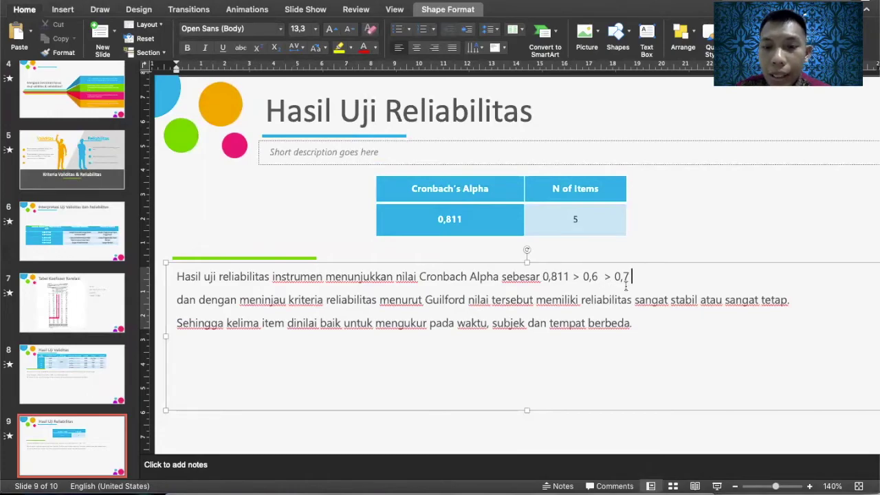
left_click_drag(622, 277, 605, 277)
key("BackSpace")
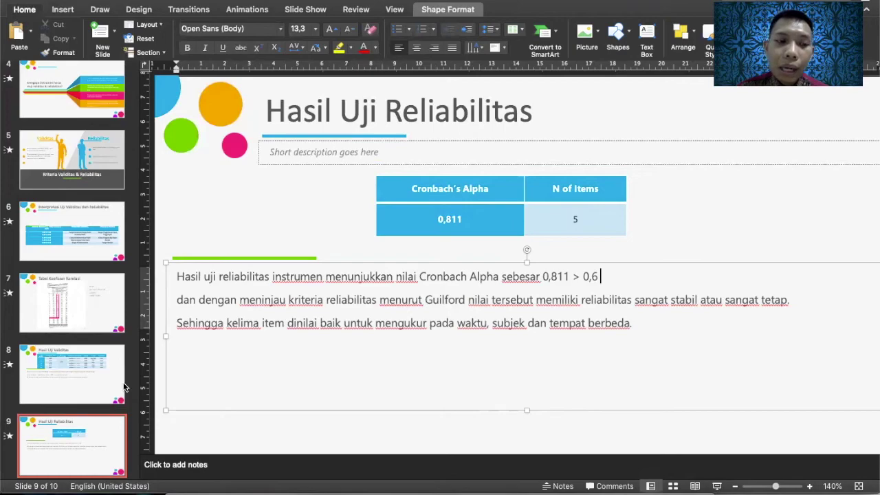
- Show slide 10 "Referensi" and review the reference list down to its last entry
scroll(124, 387, "down", 2)
scroll(123, 387, "down", 2)
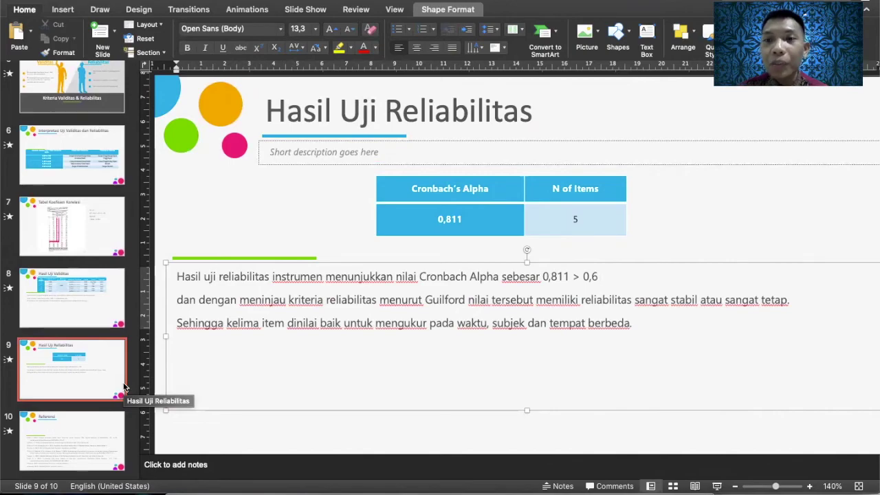
left_click(55, 432)
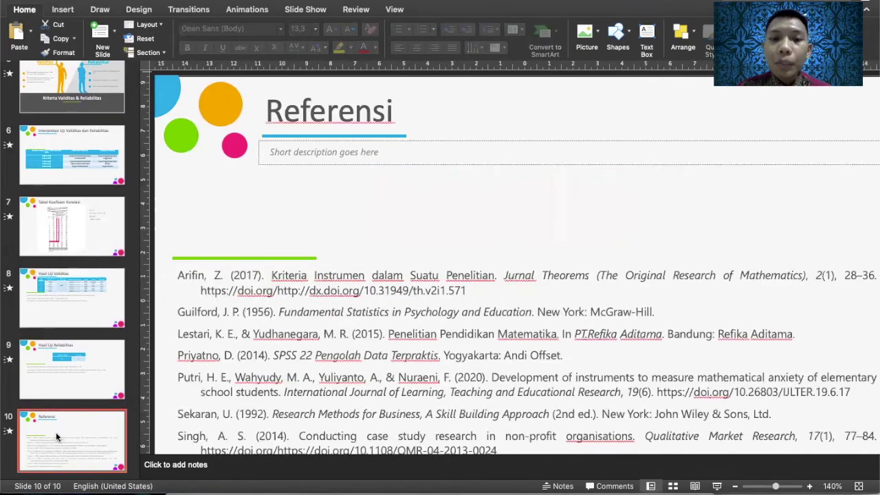
scroll(191, 303, "down", 3)
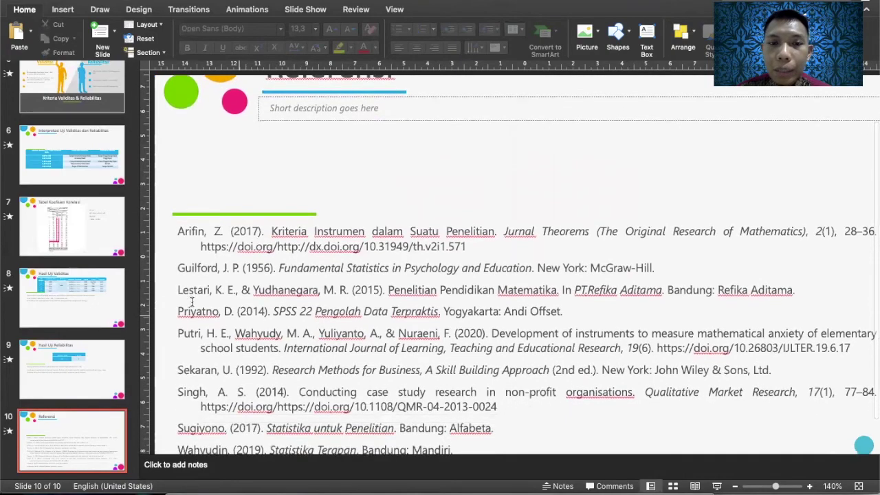
scroll(192, 302, "down", 1)
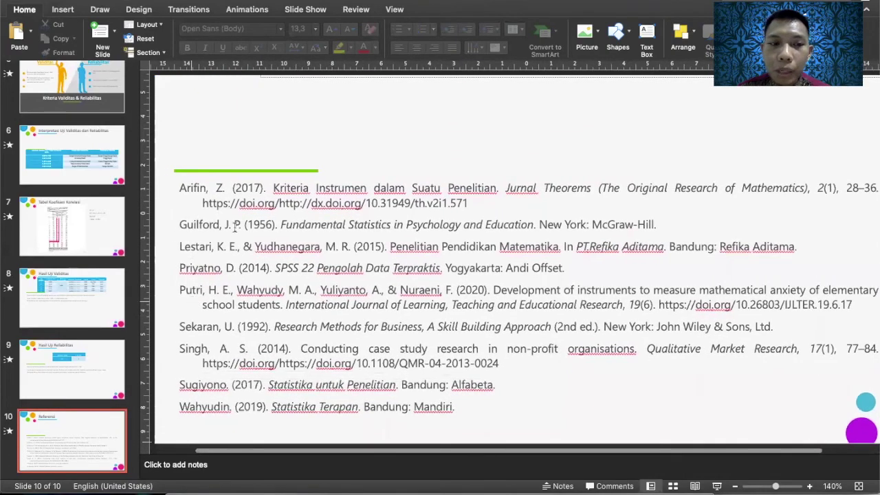